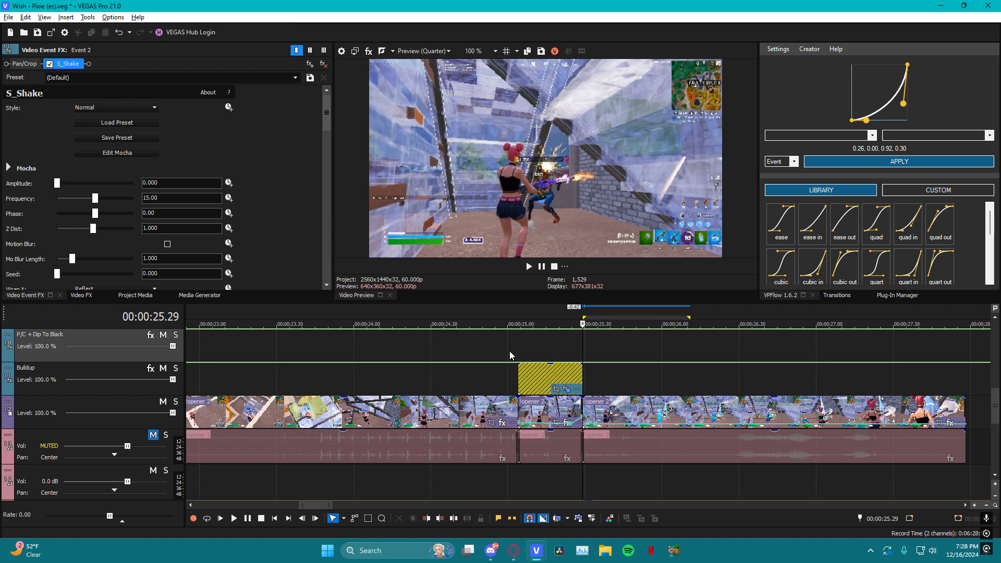
Play back the footage around the Buildup track's adjustment event and its cut into the next clip
left_click(446, 355)
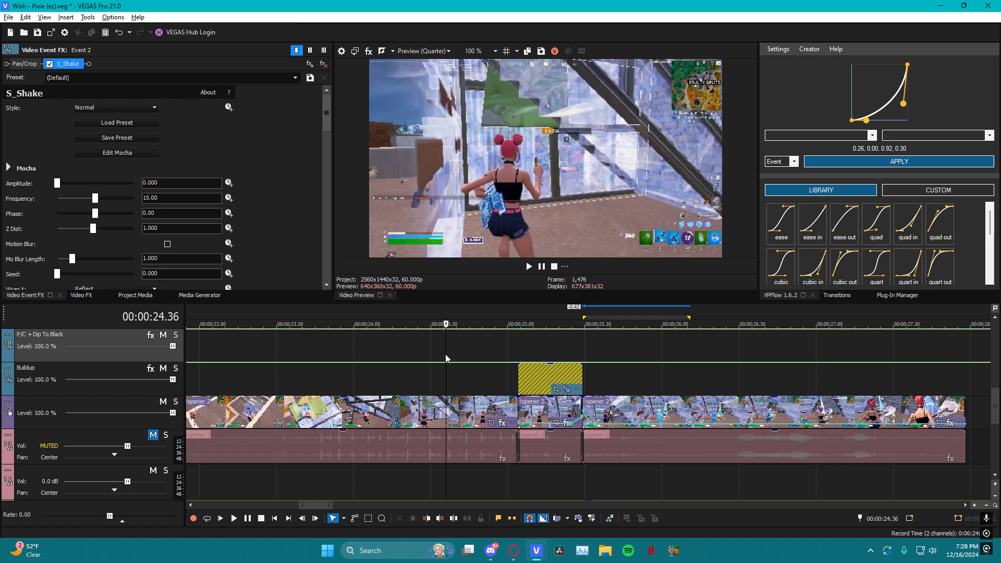
left_click(508, 359)
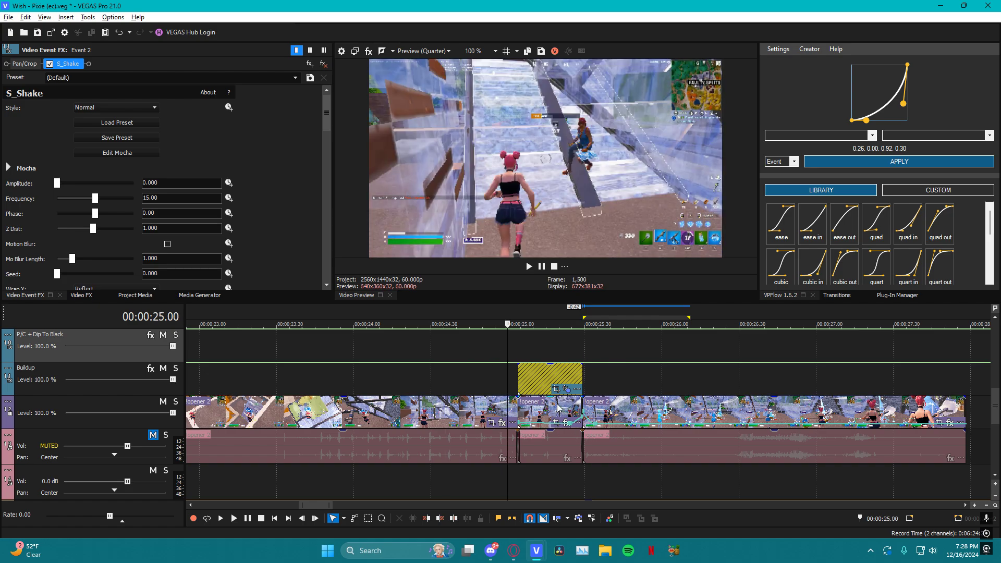
left_click(558, 410)
left_click(511, 356)
left_click(487, 352)
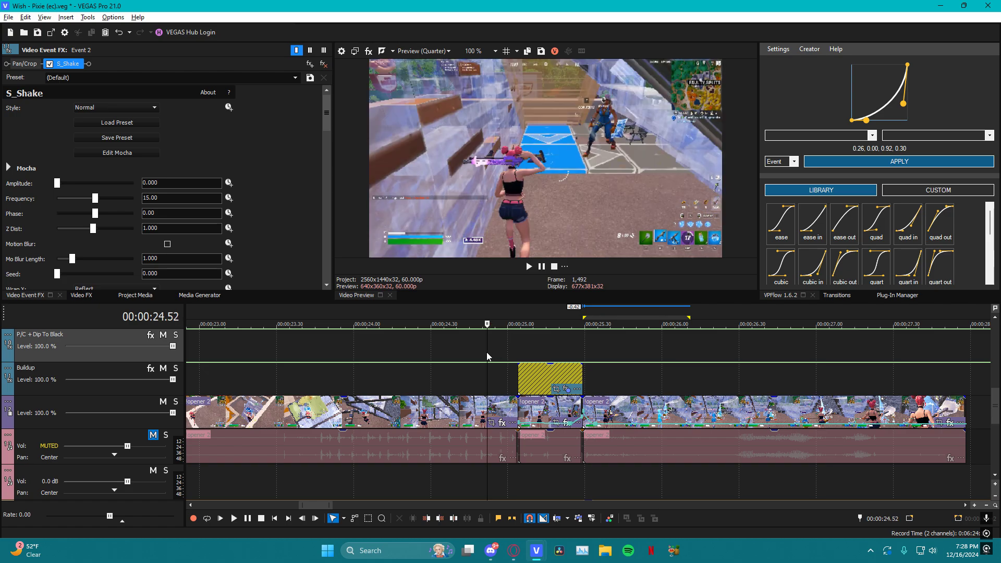
key("space")
key("space")
key("space")
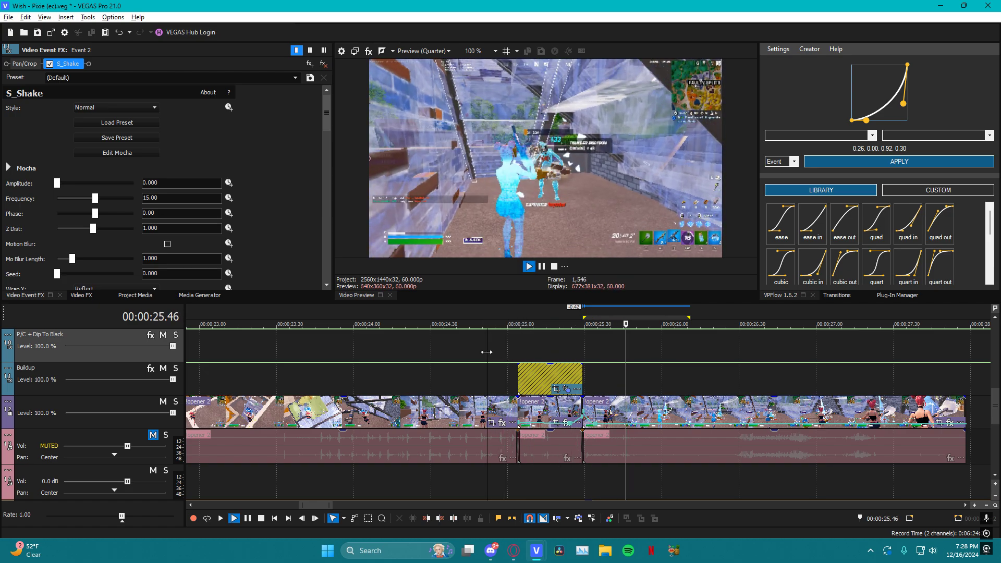
key("space")
left_click(559, 345)
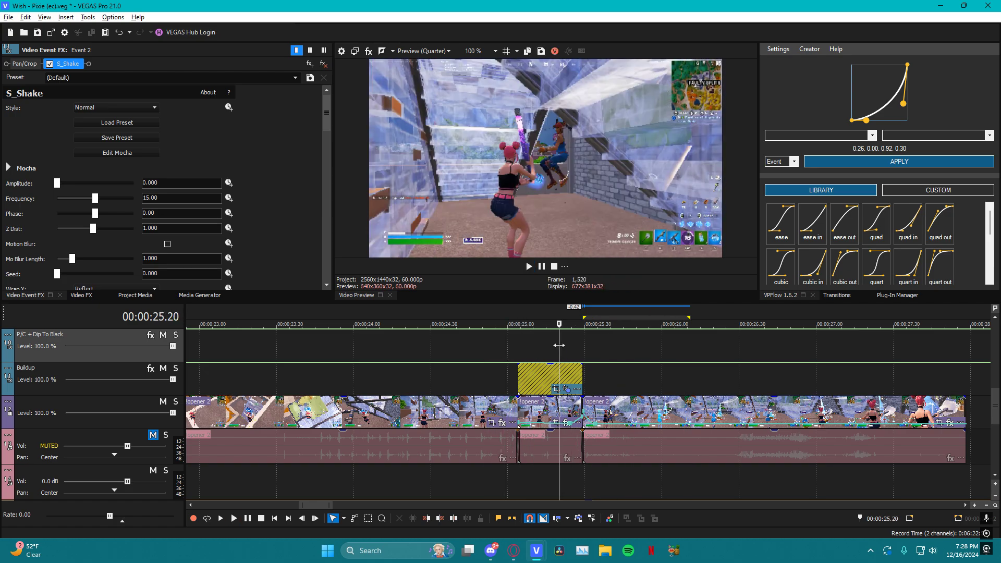
Open the S_Shake effect of the Buildup adjustment event and look through its Y Shake parameters
left_click(567, 389)
left_click(534, 333)
key("Left")
key("Left")
key("Left")
key("Left")
key("Left")
key("Left")
key("Left")
key("Left")
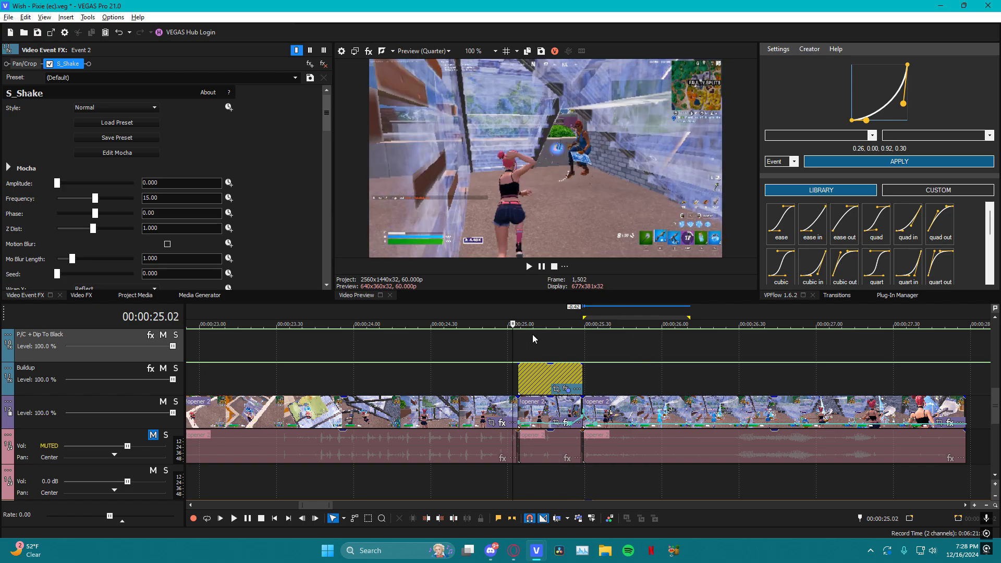
left_click(58, 64)
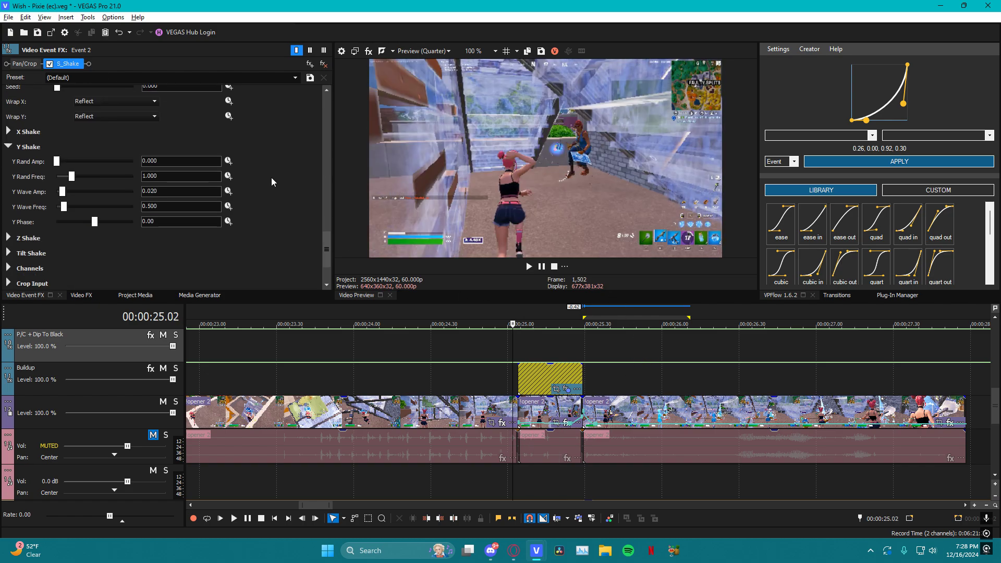
Animate the S_Shake Amplitude, setting it to 2 at the end of the effect's keyframe timeline
left_click(570, 342)
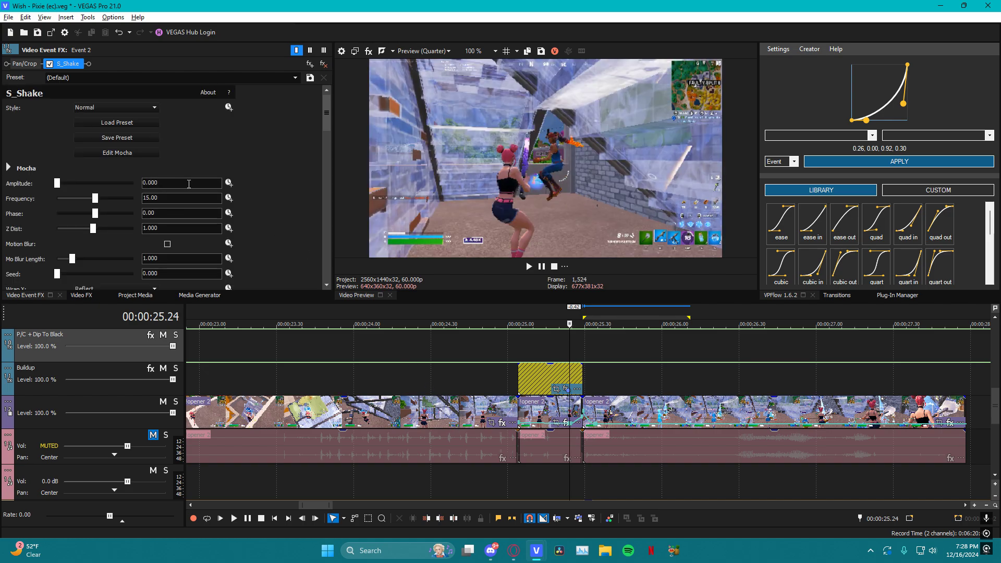
left_click(232, 185)
scroll(305, 164, "down", 3)
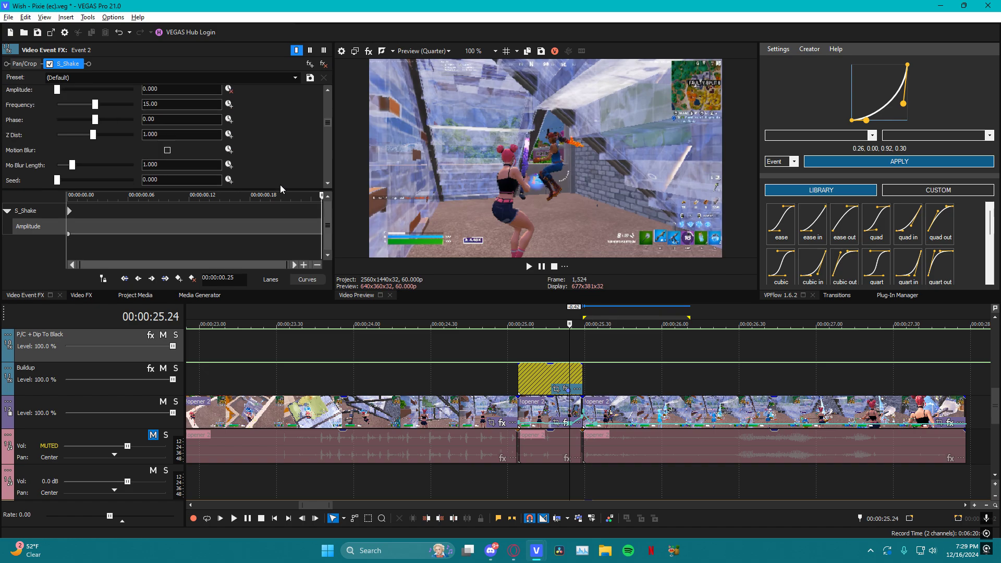
left_click(69, 214)
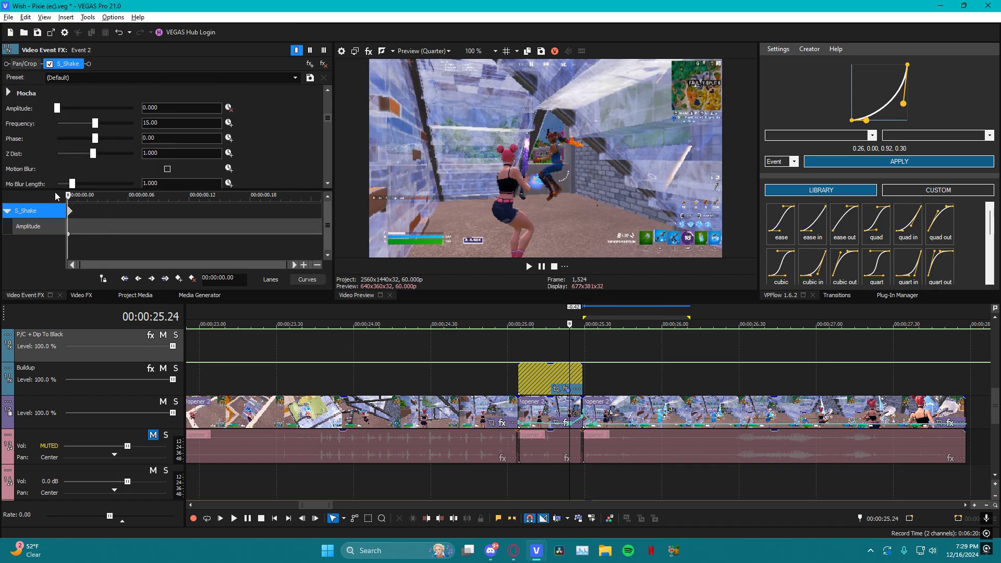
left_click_drag(68, 198, 321, 198)
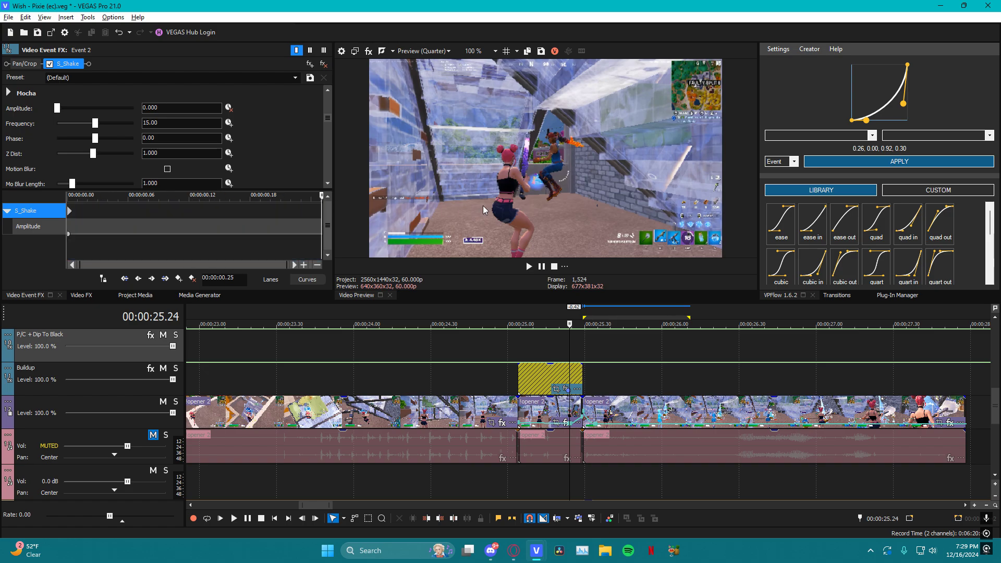
double_click(188, 108)
type("2")
key("Return")
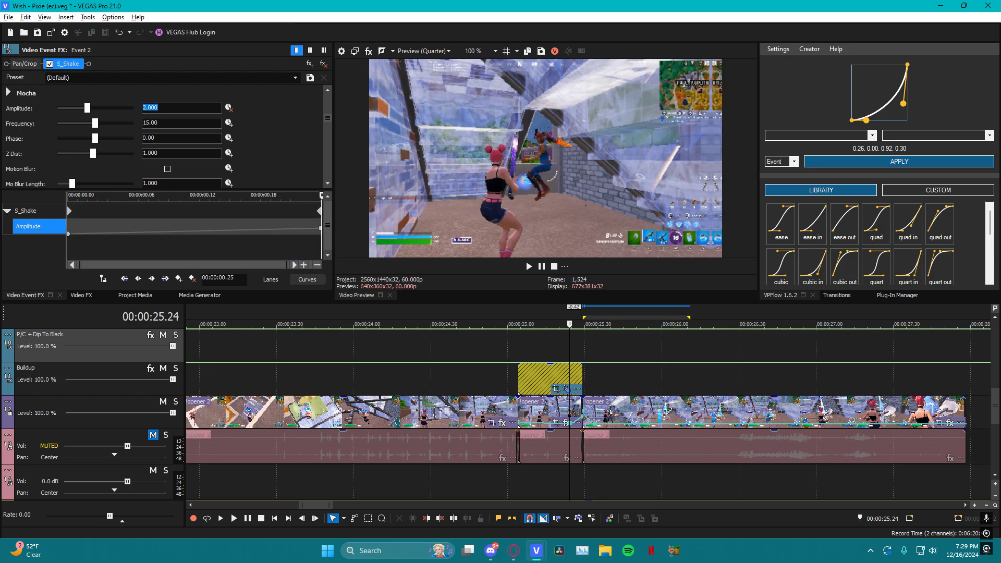
Animate the S_Shake Z Dist, setting it to 0.75 at the end of the effect's keyframe timeline
left_click(261, 238)
left_click(229, 153)
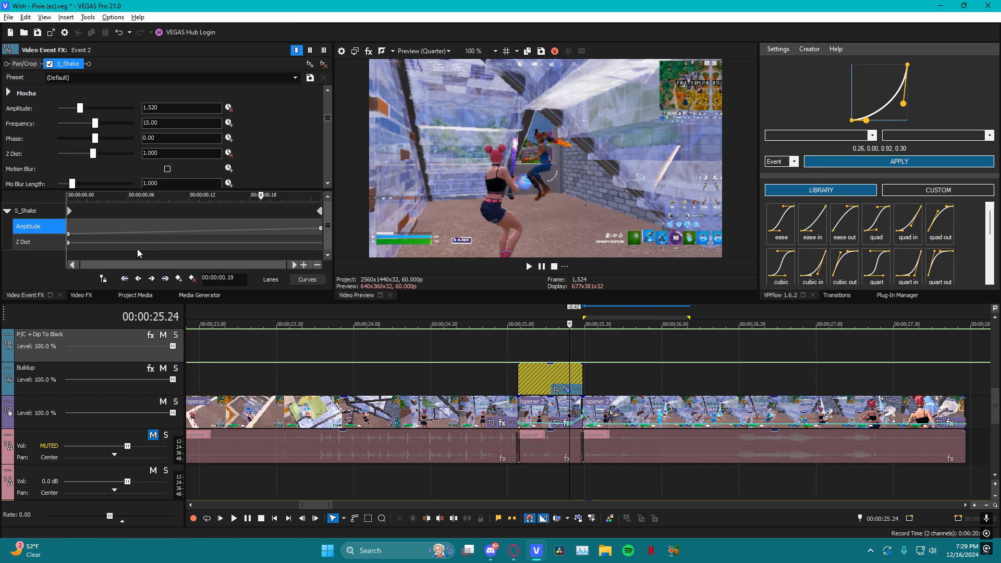
left_click(79, 242)
left_click_drag(79, 202, 399, 202)
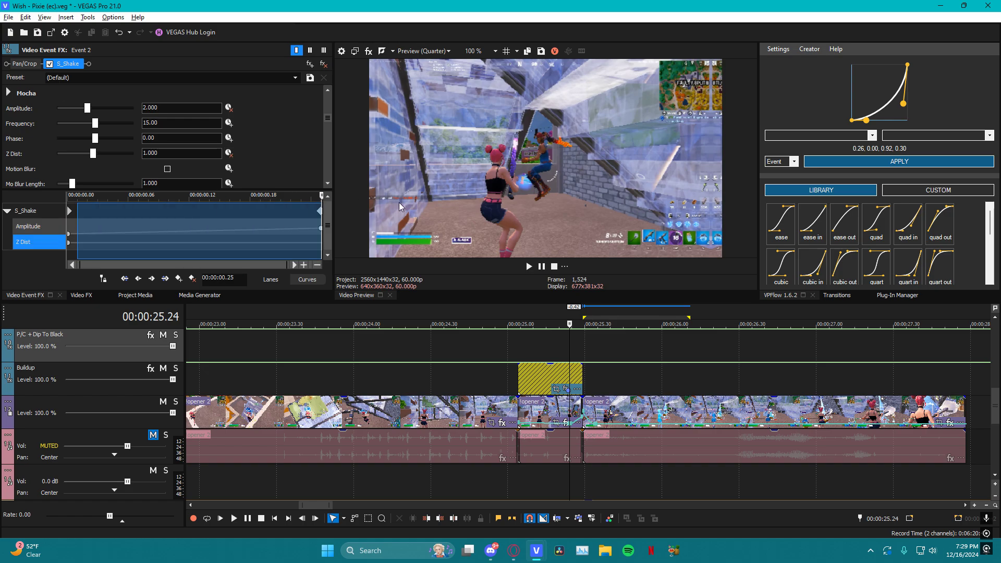
double_click(172, 152)
type("0.75")
key("Return")
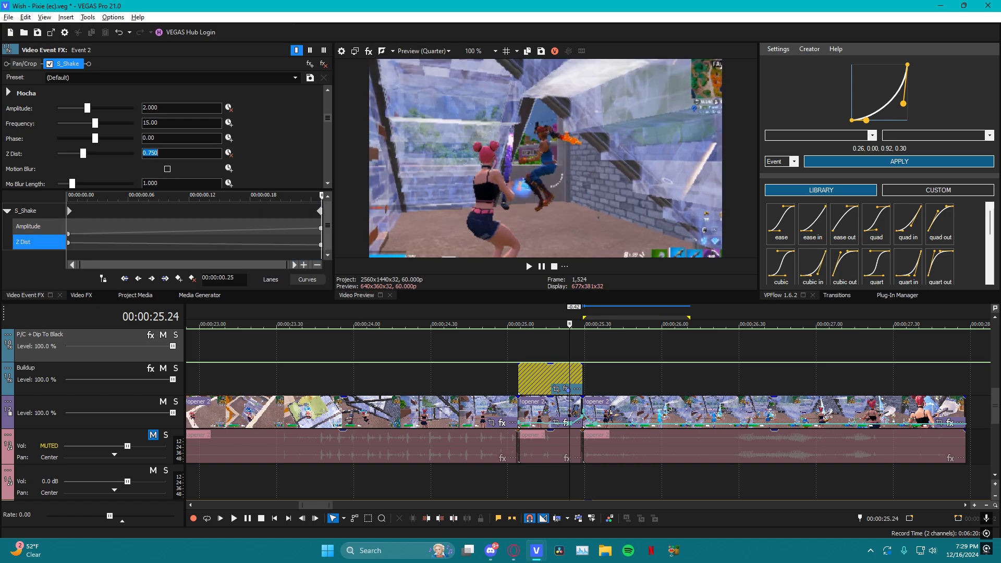
Preview the animated shake and zoom across the Buildup adjustment event
left_click(523, 358)
key("space")
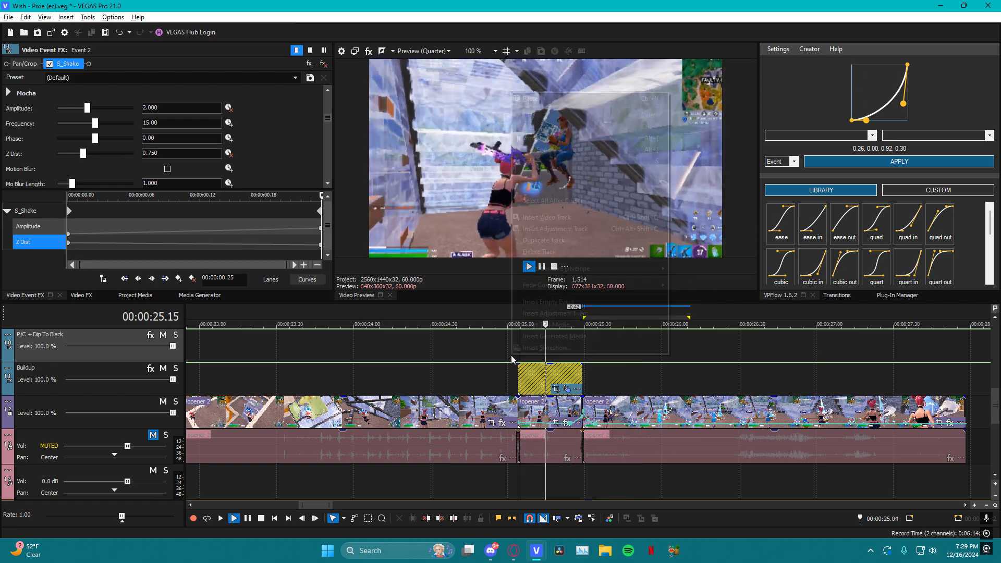
right_click(510, 356)
left_click(496, 359)
key("space")
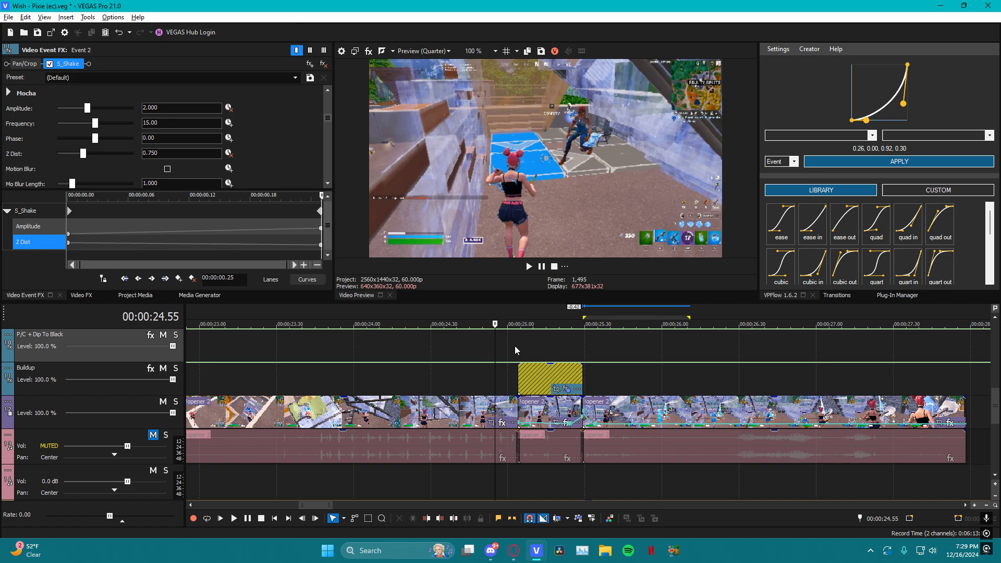
left_click(515, 347)
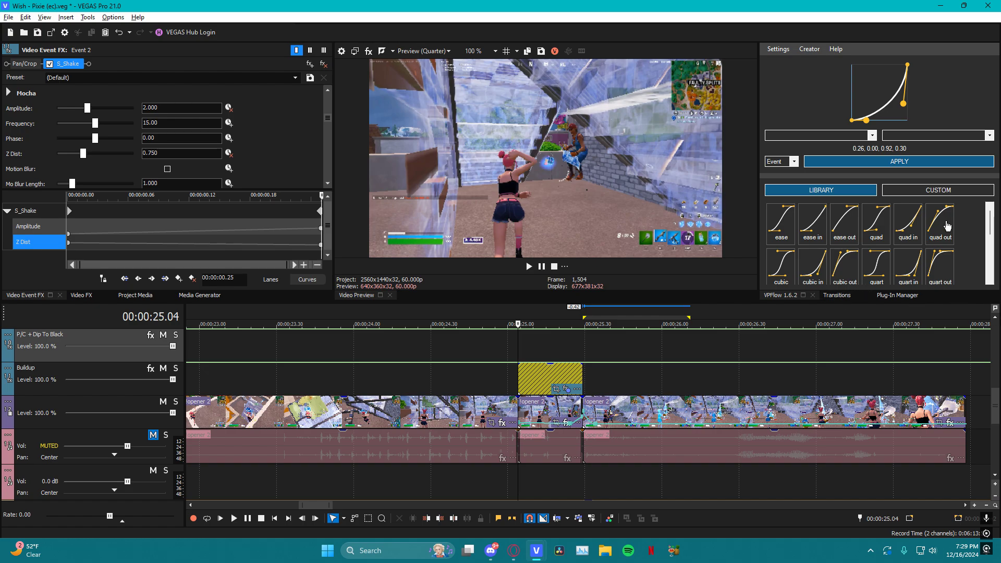
left_click(553, 343)
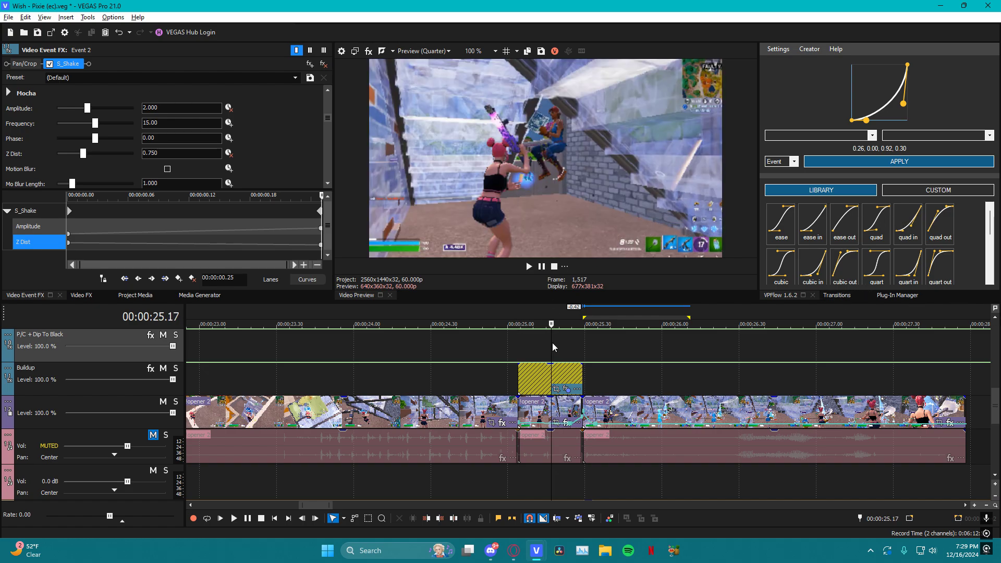
Change the first Amplitude keyframe of the Buildup event's S_Shake effect to Slow Fade
scroll(558, 340, "up", 2)
scroll(559, 340, "down", 1)
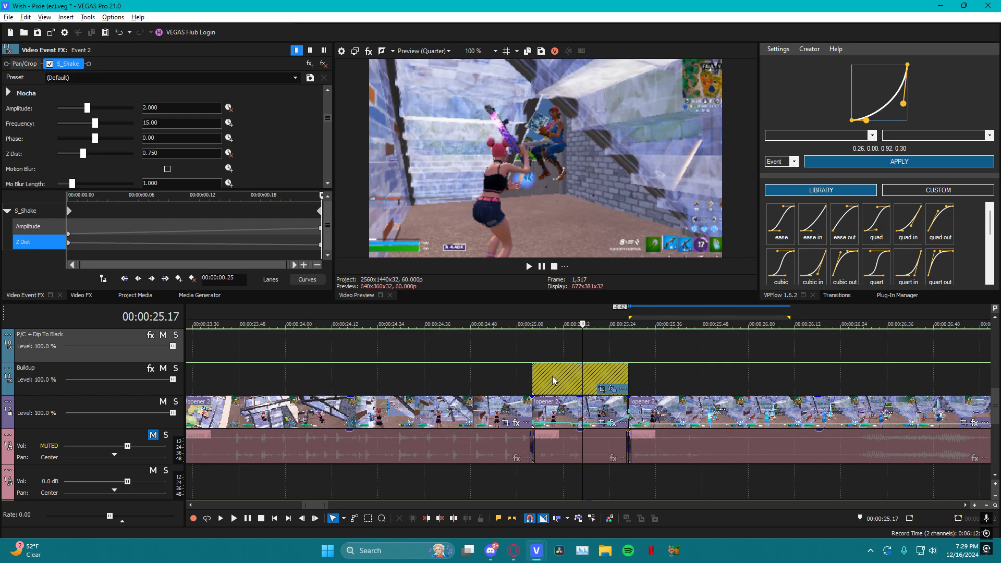
left_click(552, 376)
left_click(69, 234)
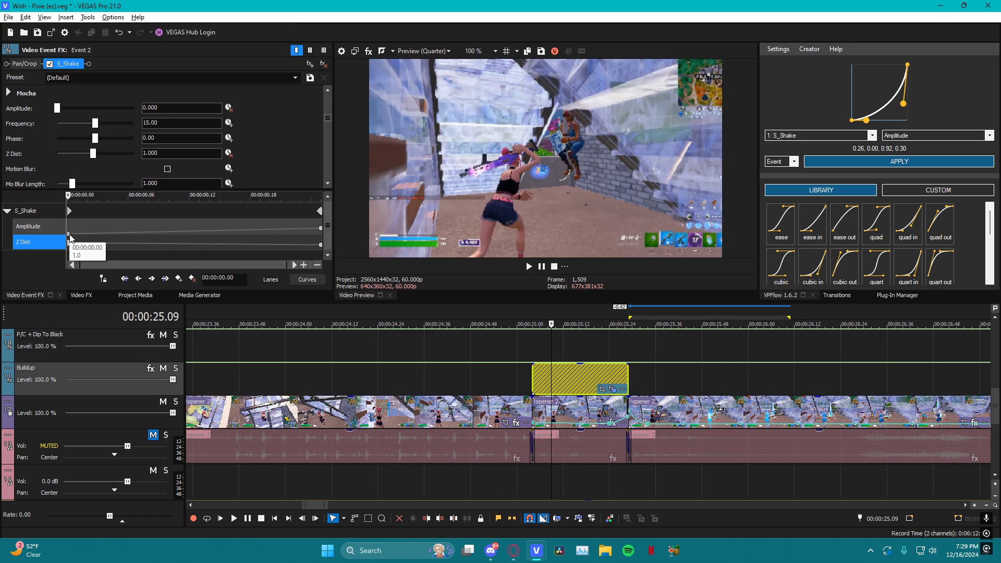
right_click(69, 234)
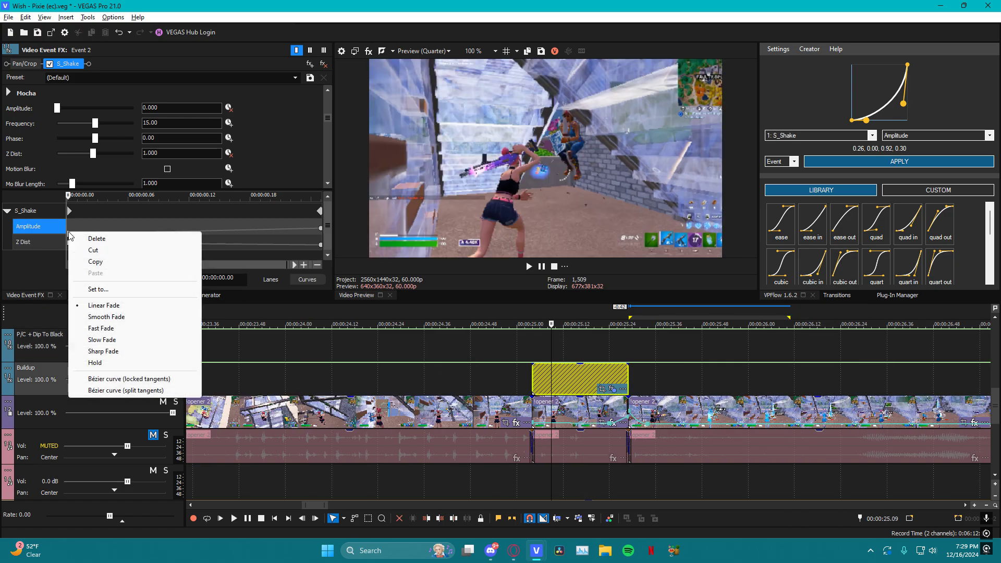
left_click(107, 341)
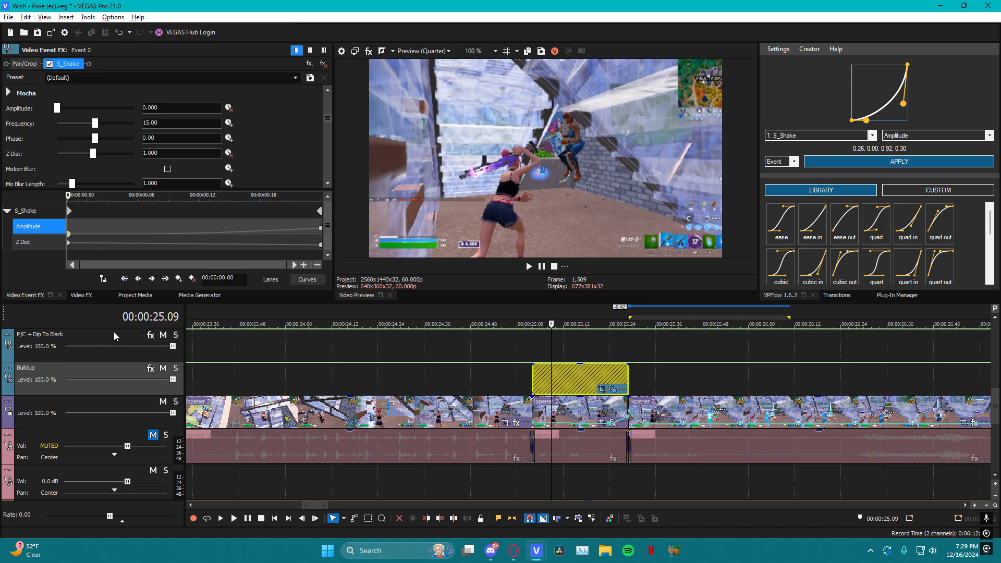
Change the first Z Dist keyframe of the S_Shake effect to Slow Fade
left_click(145, 233)
left_click_drag(145, 199, 10, 226)
left_click(69, 243)
left_click_drag(99, 241, 68, 224)
right_click(68, 243)
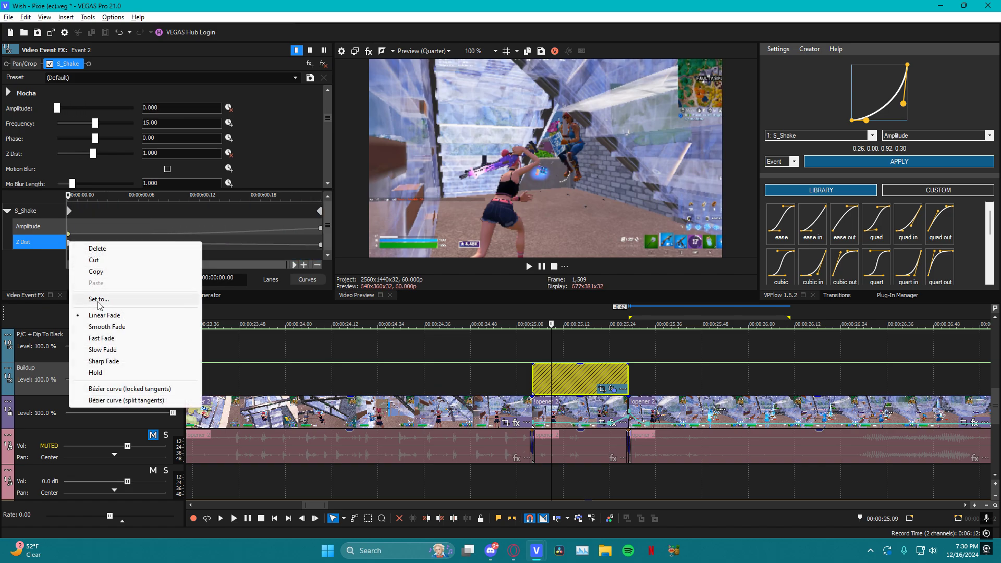
left_click(116, 355)
Play the Buildup adjustment event from its start to check the slow-fade shake
left_click(530, 341)
key("space")
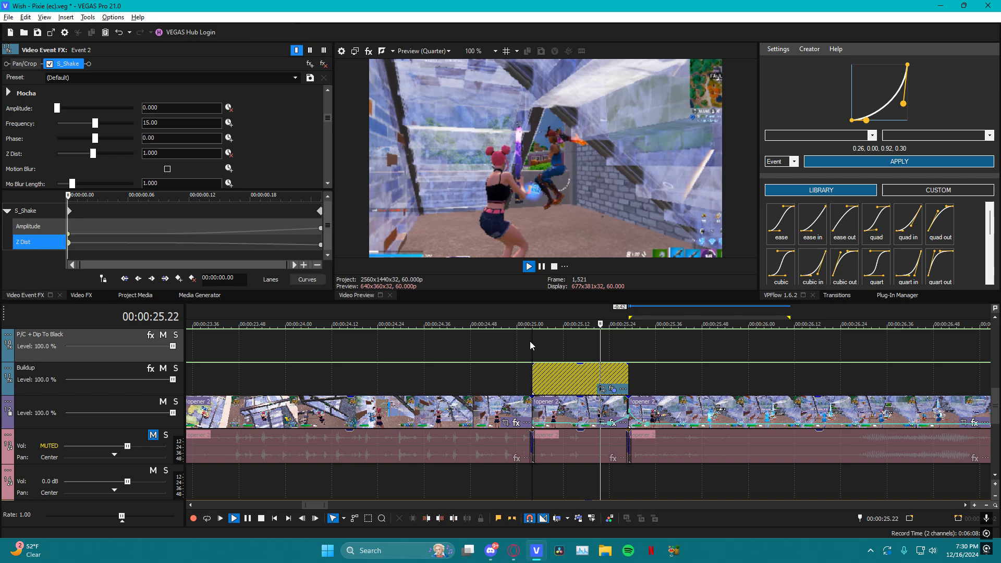
key("space")
key("space")
key("space")
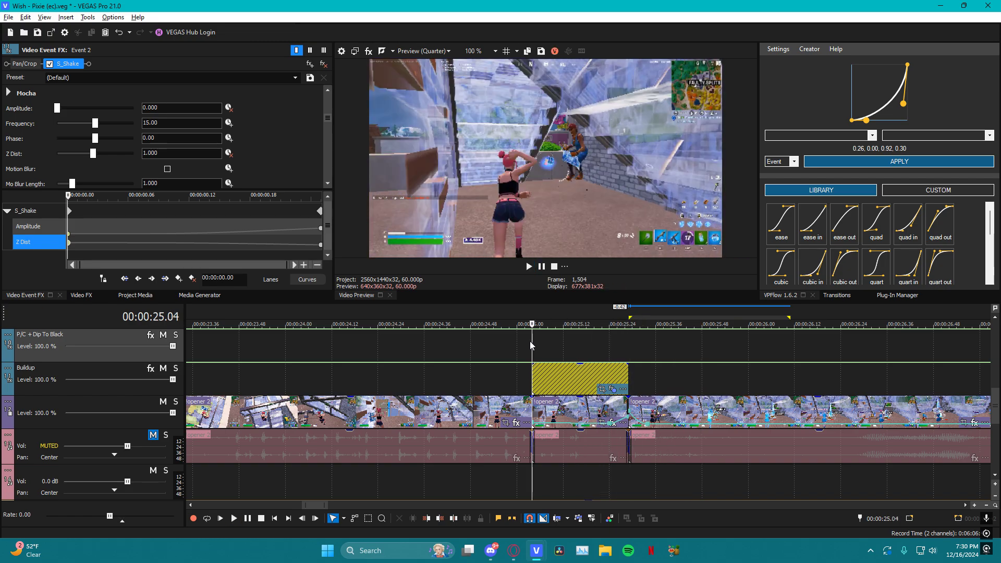
Place a copy of the Buildup adjustment event about 50 frames earlier on the same track
left_click(568, 349)
scroll(562, 351, "down", 5)
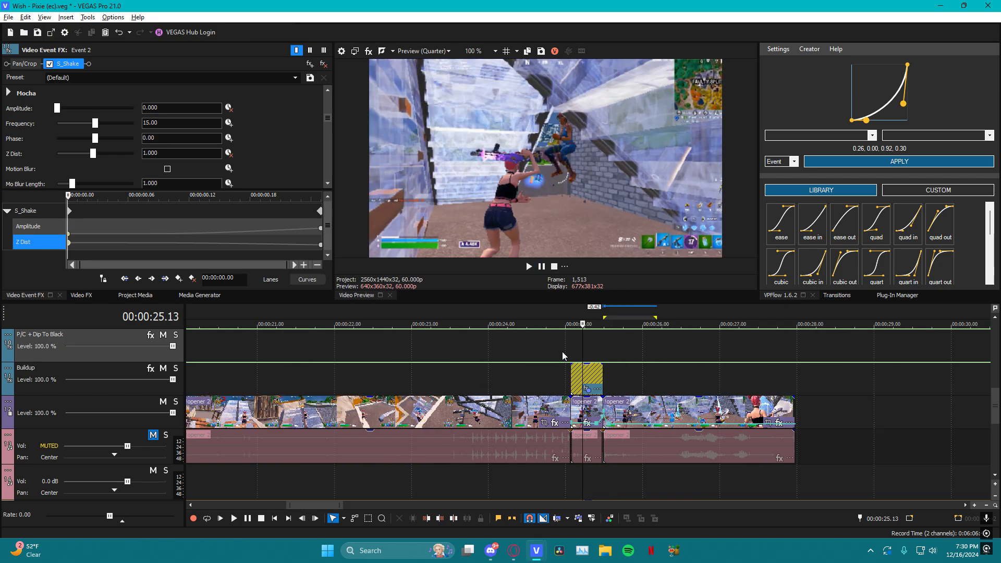
scroll(562, 352, "up", 4)
mouse_move(597, 374)
left_mouse_down()
mouse_move(403, 370)
mouse_move(586, 386)
left_mouse_up()
Return the S_Shake keyframe cursor to the start and look up the VPFlow 1.6.2 extension among the installed extensions
left_click(98, 227)
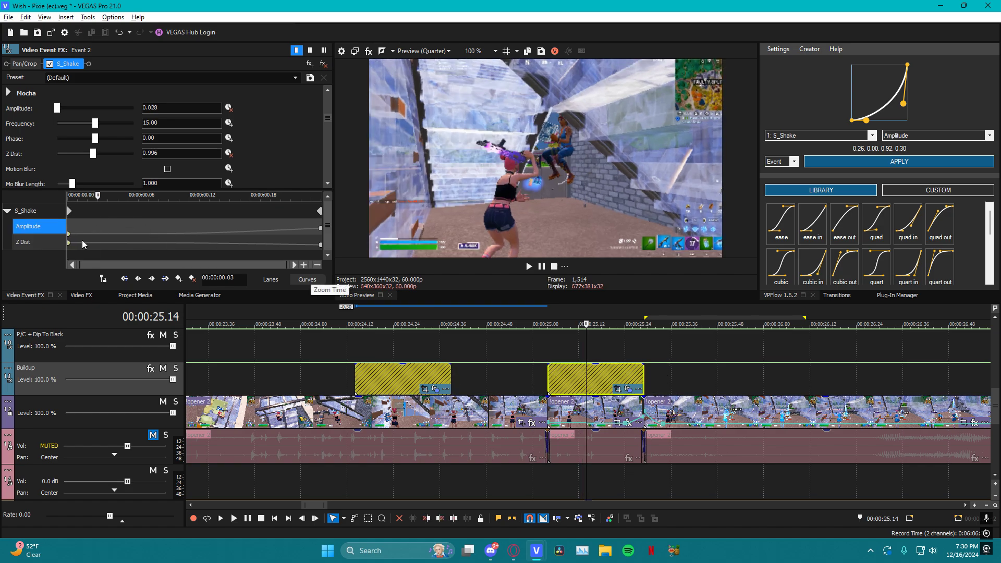
left_click(124, 213)
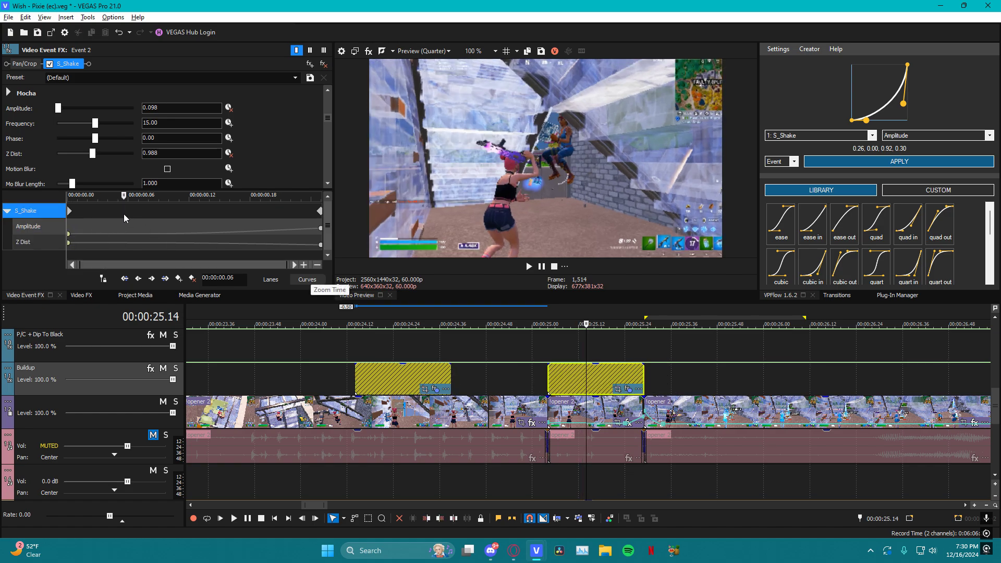
left_click_drag(124, 197, 67, 200)
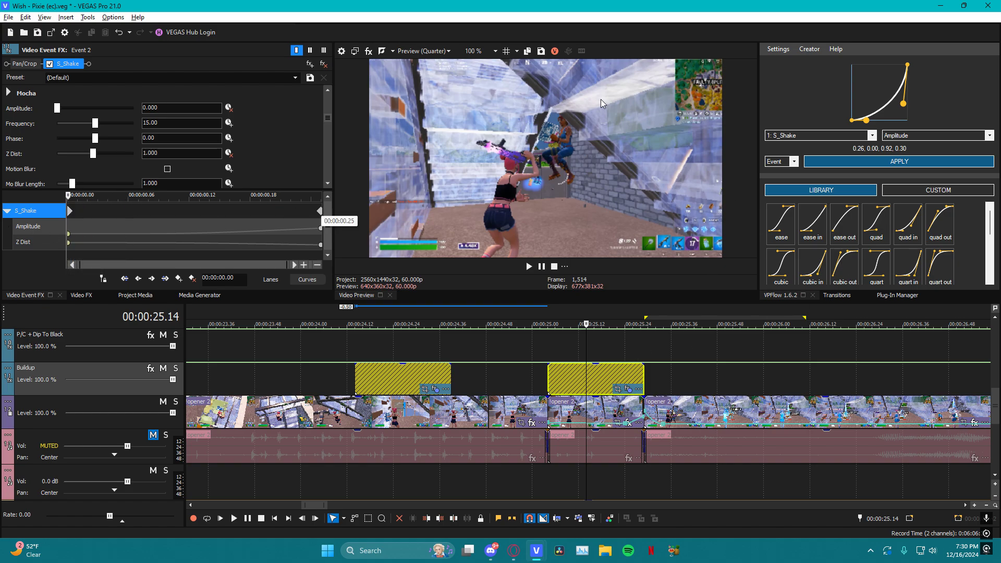
left_click(88, 17)
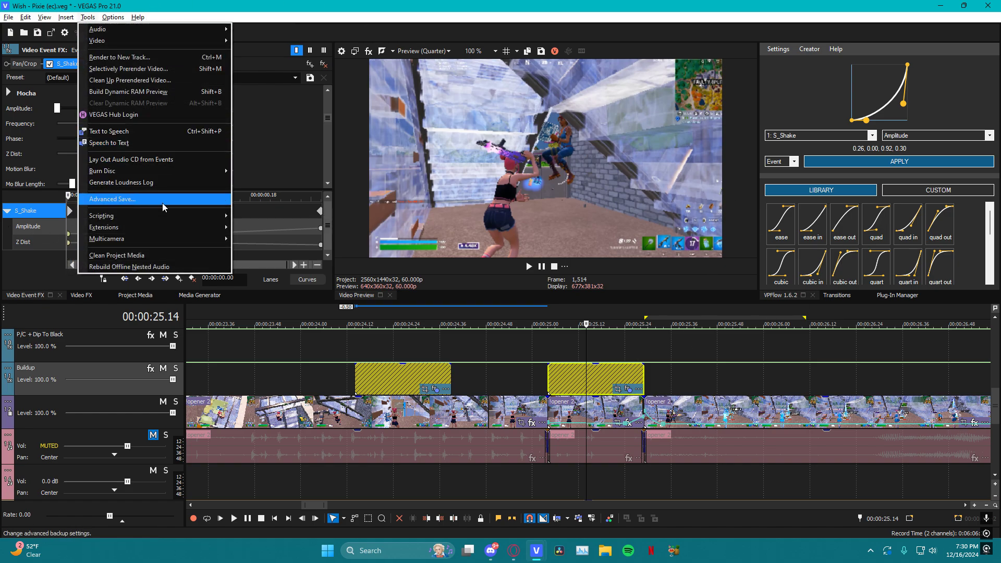
mouse_move(184, 224)
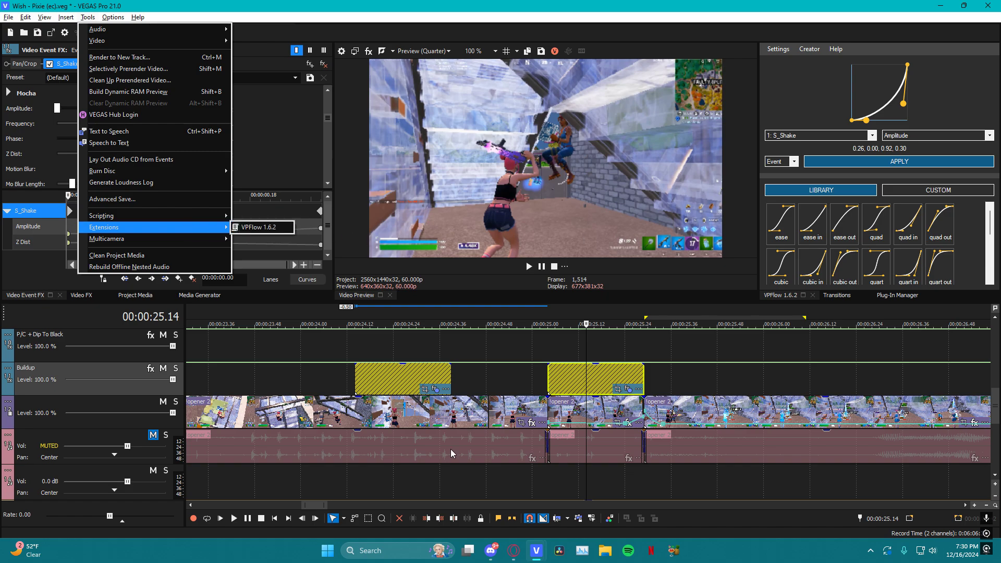
left_click(652, 346)
Scrub between the middle and end of the original Buildup event, inspecting the frames on both sides of the cut
left_click(642, 346)
left_click(645, 341)
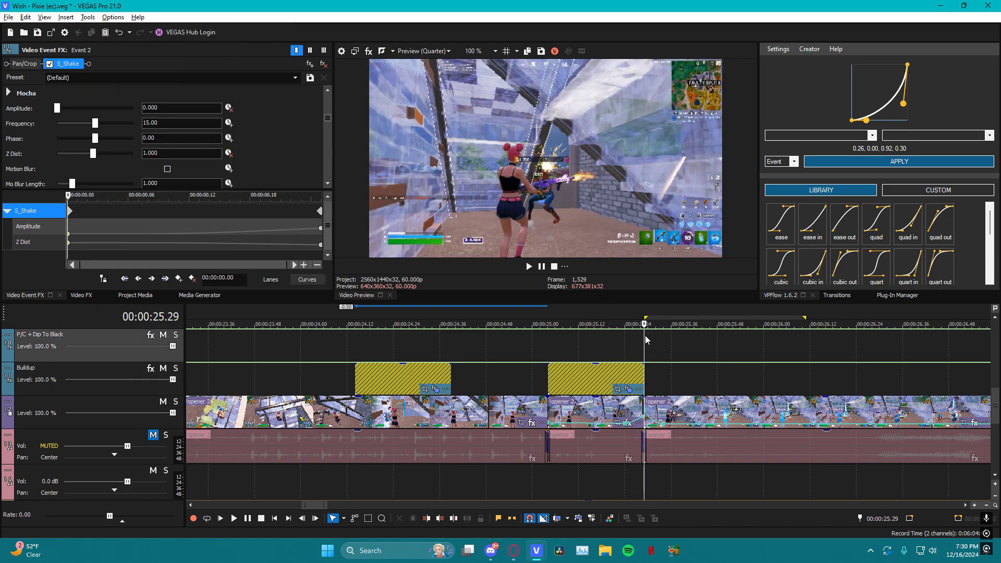
left_click(665, 411)
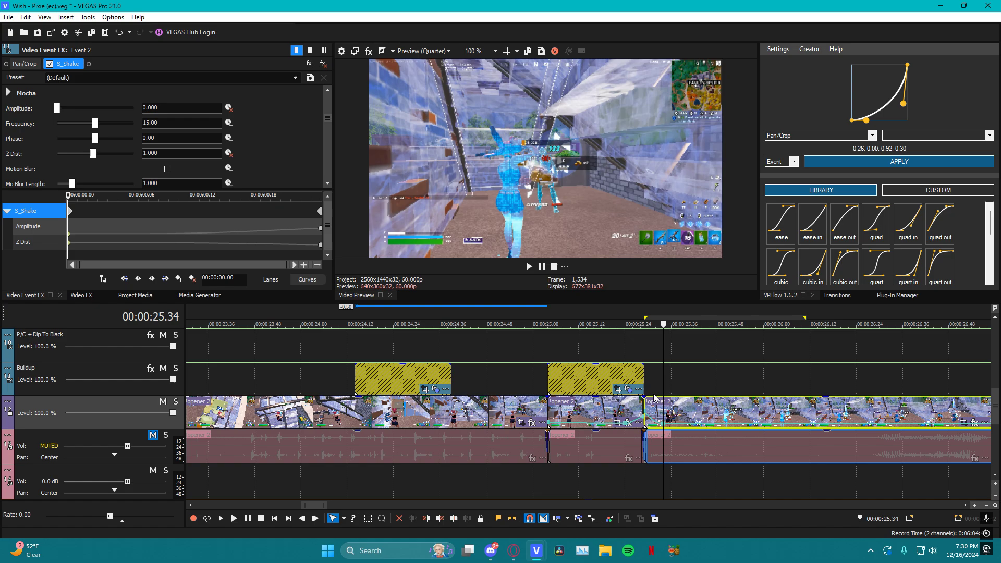
left_click(648, 343)
left_click(608, 355)
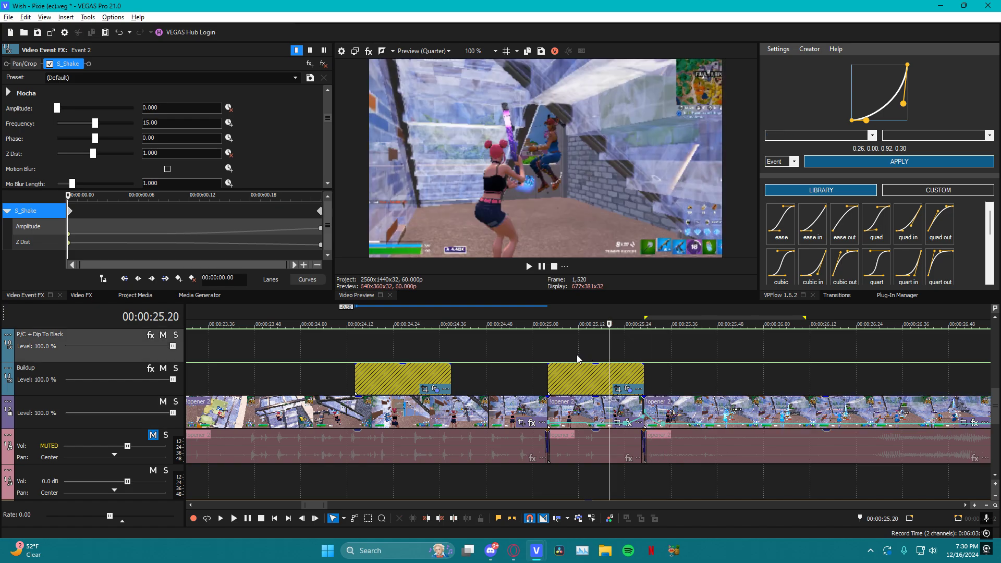
left_click(578, 355)
left_click(607, 355)
left_click(613, 357)
left_click(645, 361)
left_click(617, 360)
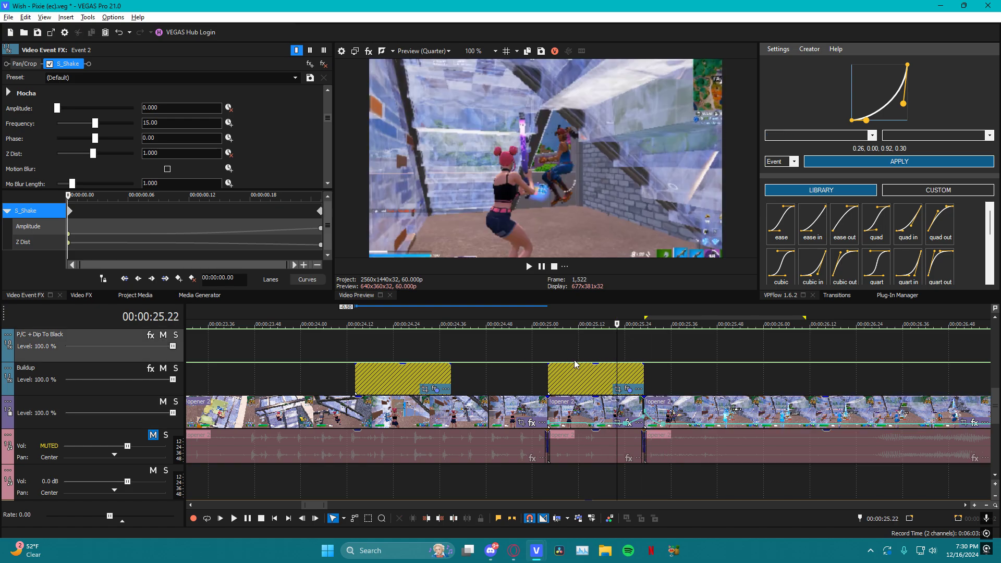
Select the original Buildup event and set S_Shake Amplitude as the parameter to ease in VPFlow
left_click(567, 359)
left_click(581, 370)
left_click(610, 376)
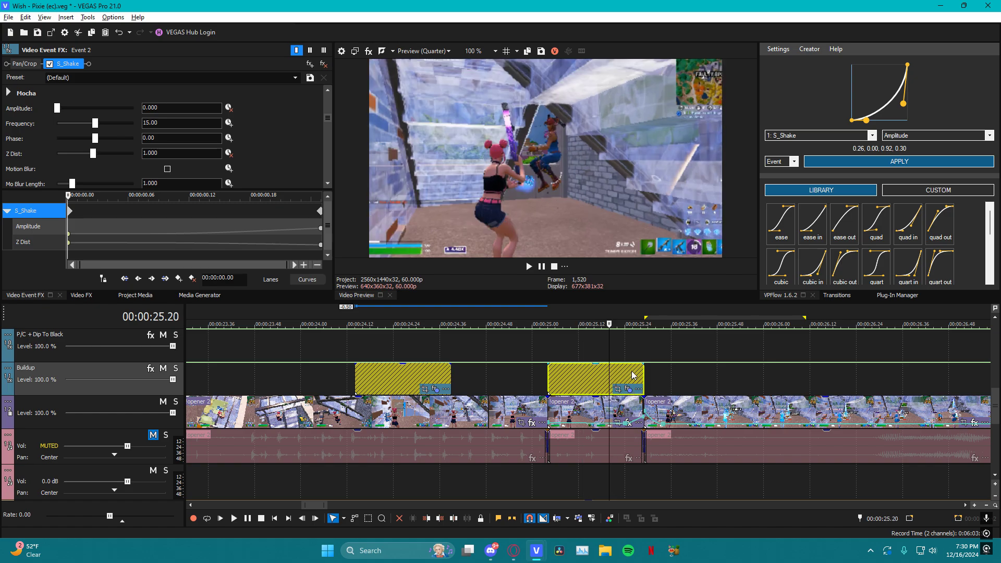
left_click(633, 372)
left_click(595, 379)
left_click(633, 381)
left_click(614, 377)
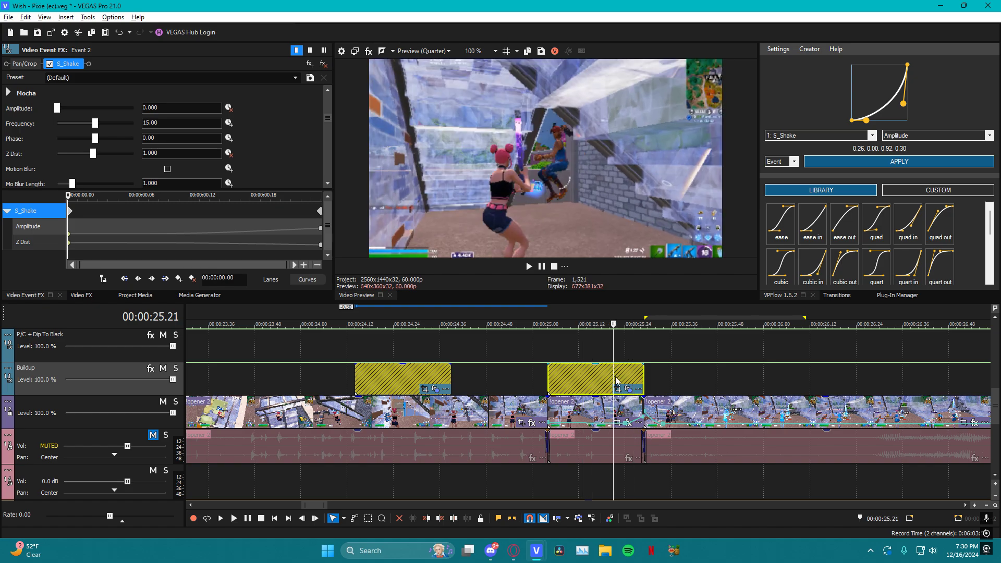
scroll(728, 370, "down", 3)
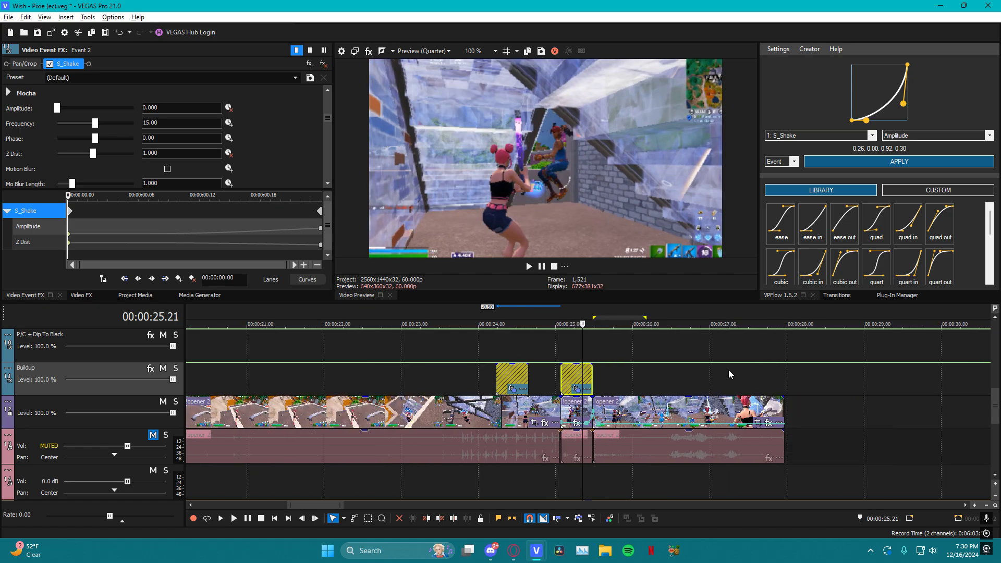
scroll(728, 370, "up", 3)
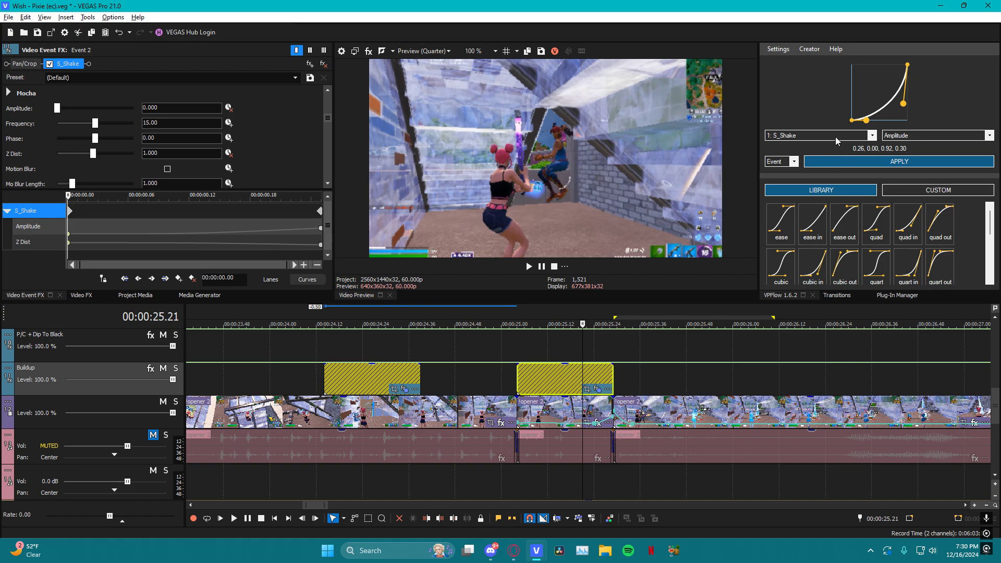
left_click(926, 135)
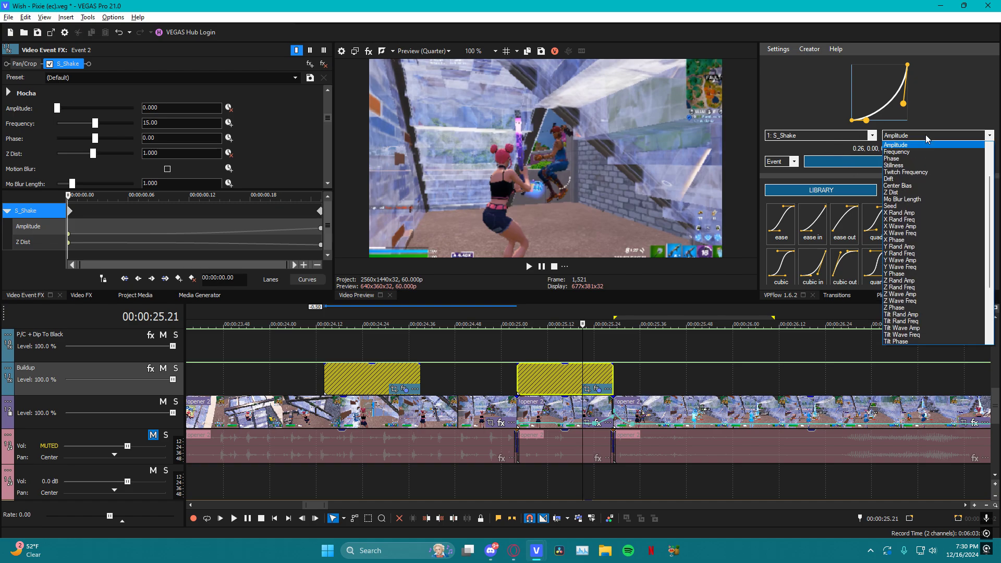
left_click(926, 135)
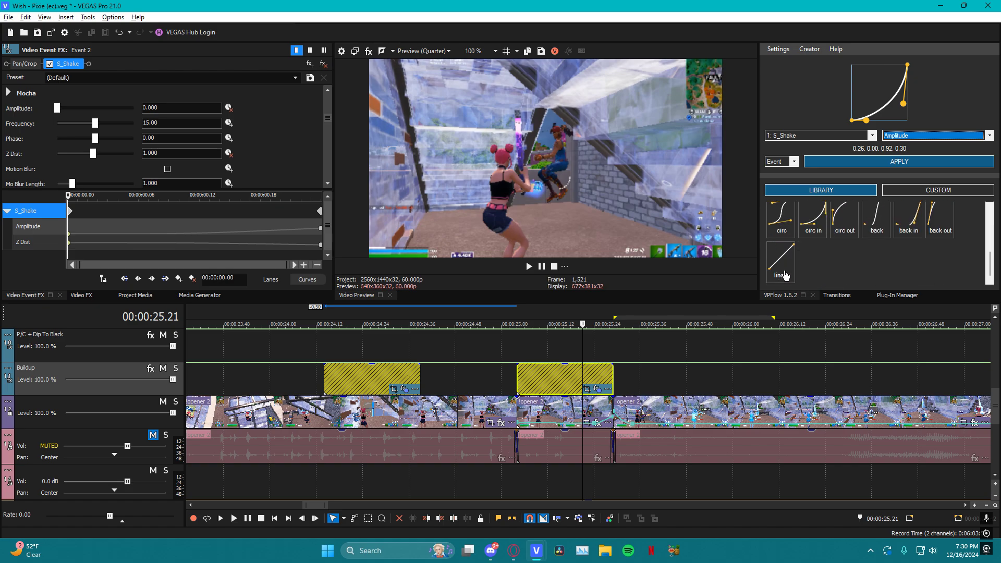
Compare the ease-in presets in the VPFlow curve library, including expo in and quad in
scroll(819, 264, "down", 2)
left_click(825, 269)
scroll(863, 267, "down", 3)
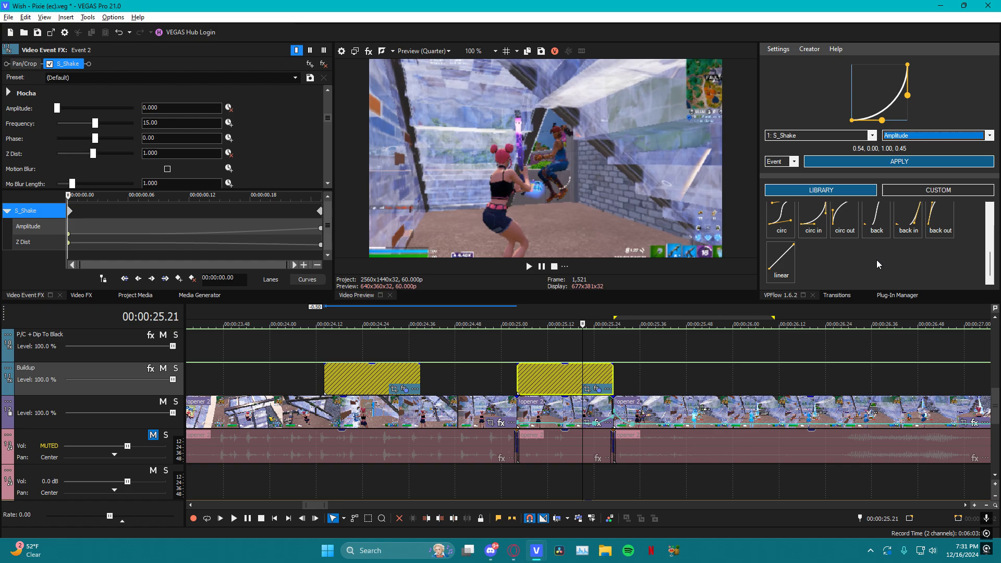
scroll(877, 261, "up", 2)
left_click(908, 232)
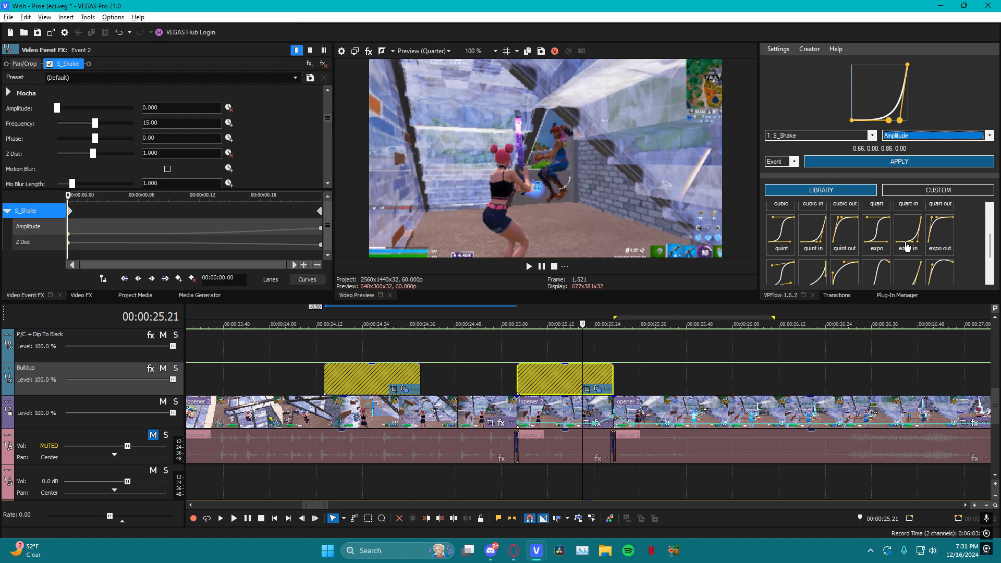
left_click(912, 272)
scroll(912, 271, "down", 2)
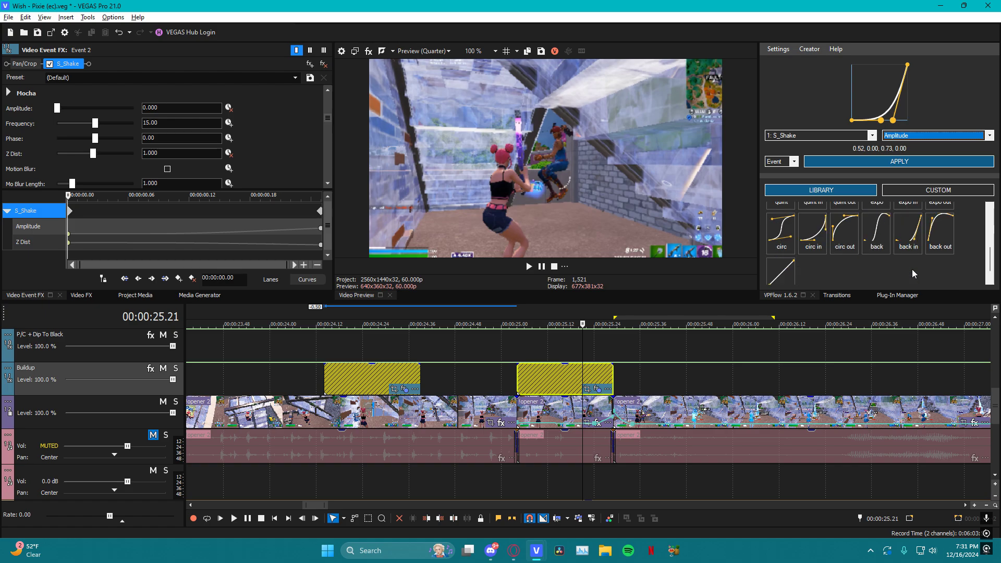
scroll(912, 261, "down", 1)
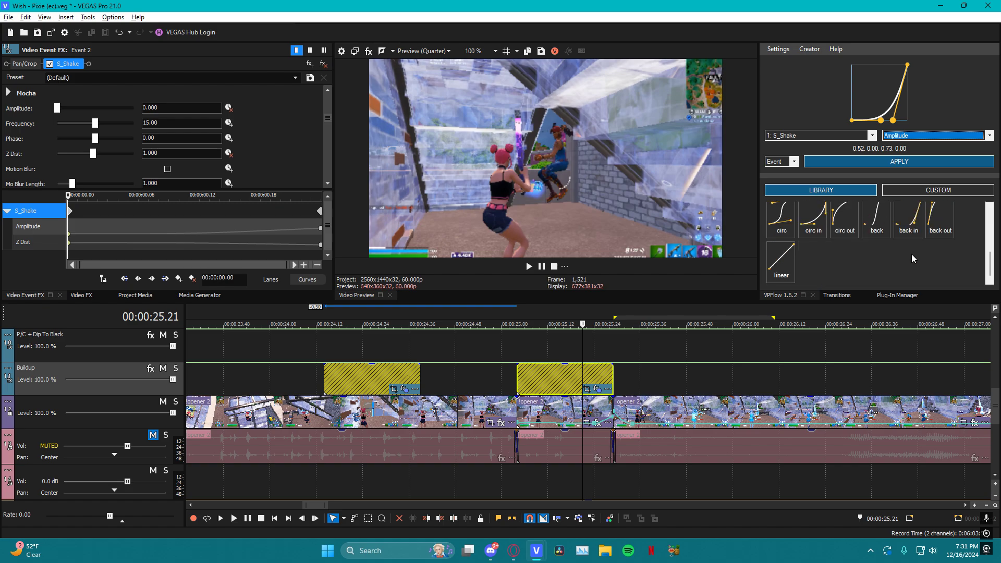
scroll(911, 258, "up", 3)
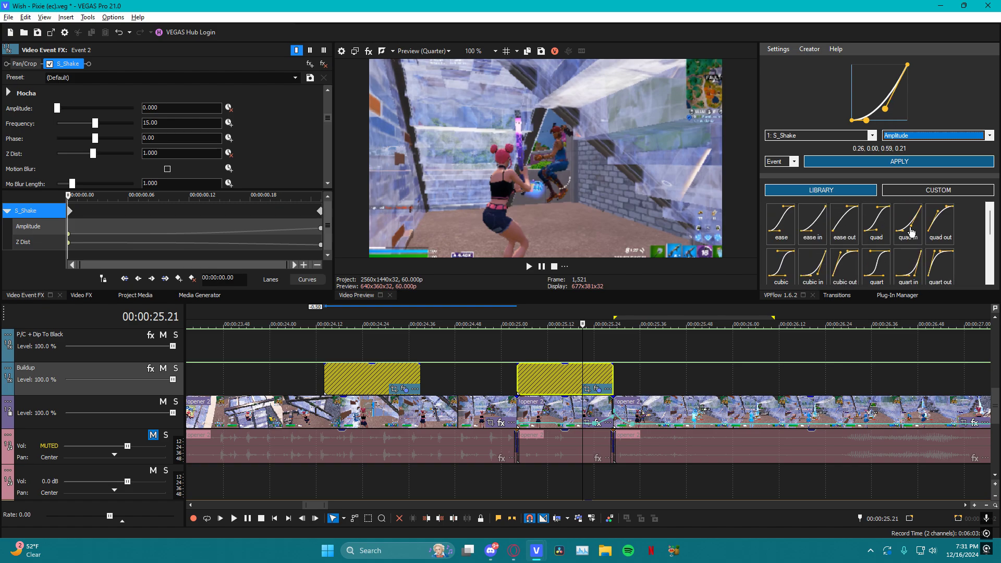
Try applying the quart in library curve to the Buildup event's S_Shake Amplitude
left_click(917, 278)
left_click(914, 165)
left_click(914, 162)
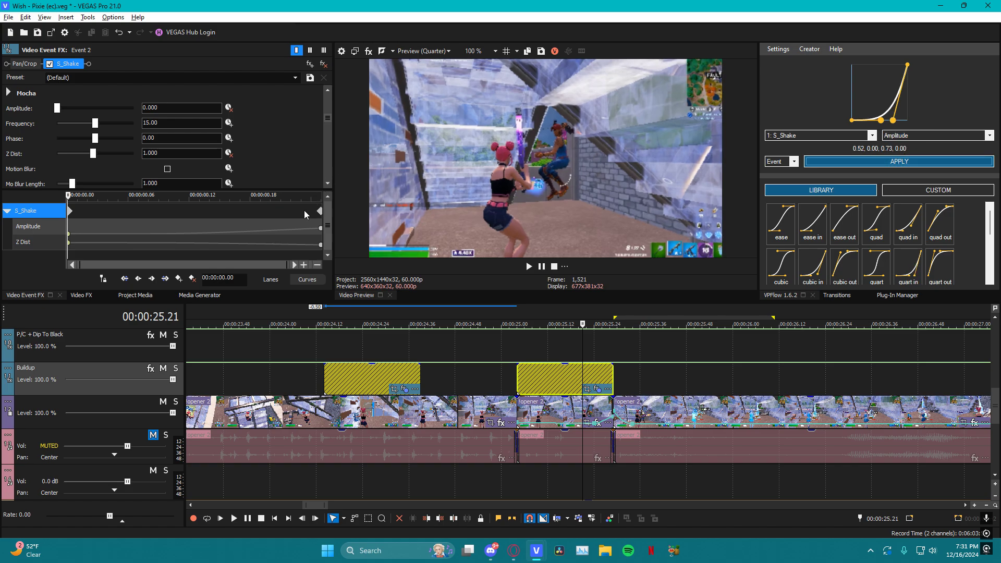
Inspect the event's S_Shake keyframes through to the end and play the original Buildup event from its start
left_click(597, 390)
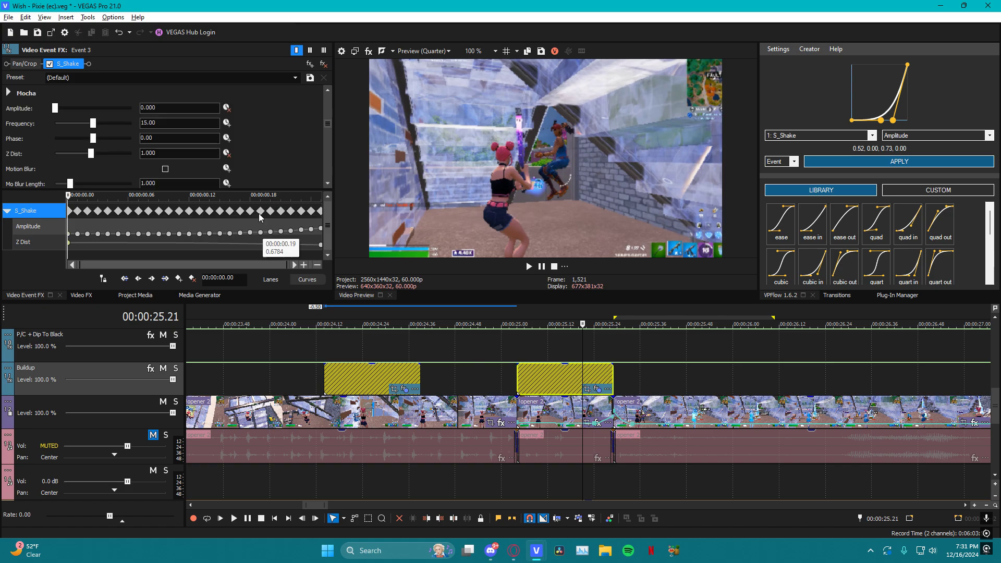
left_click_drag(71, 200, 465, 234)
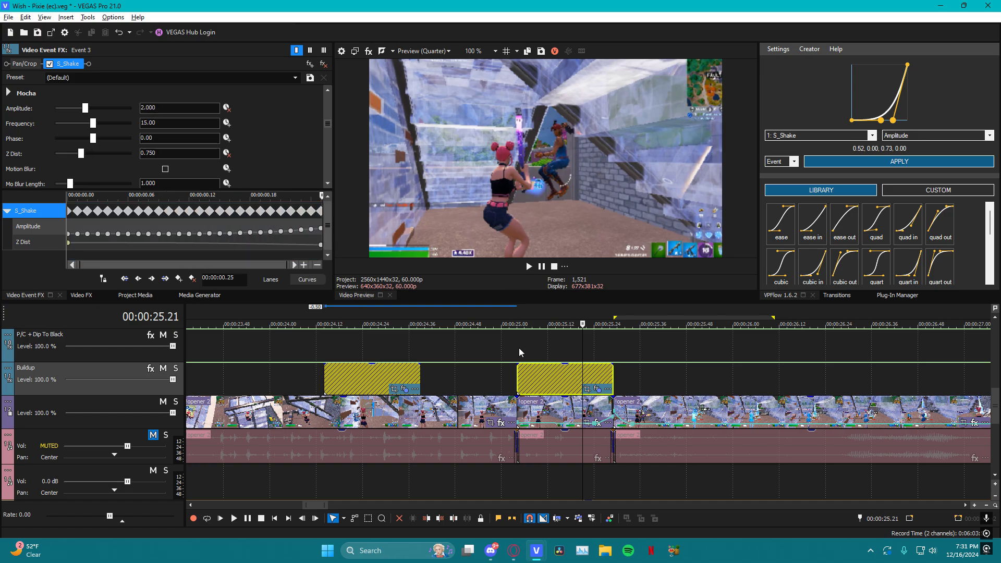
left_click(519, 353)
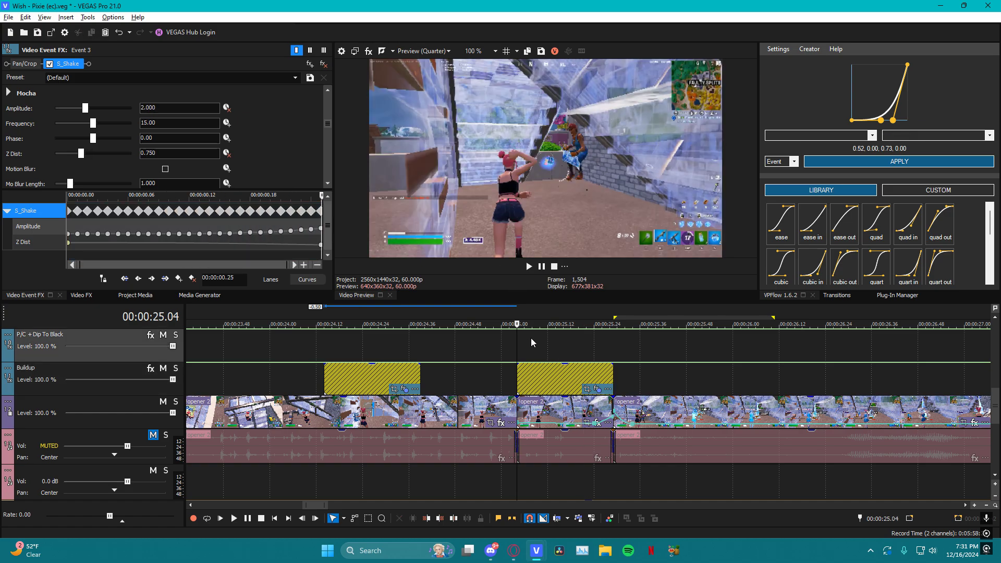
key("space")
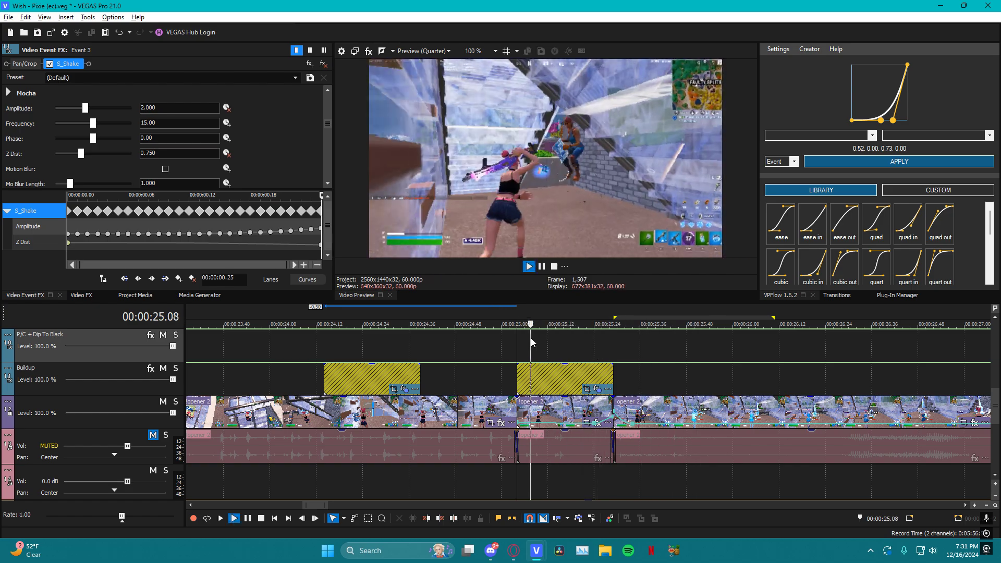
key("space")
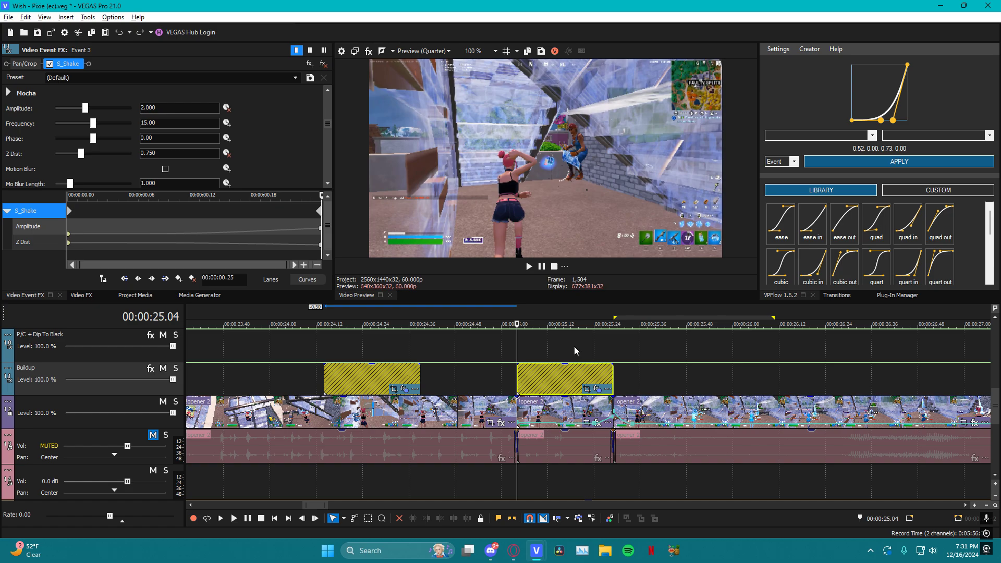
Try the expo in library curve for Amplitude and reshape its first handle to about 0.53, 0.15
left_click(578, 346)
scroll(885, 224, "down", 3)
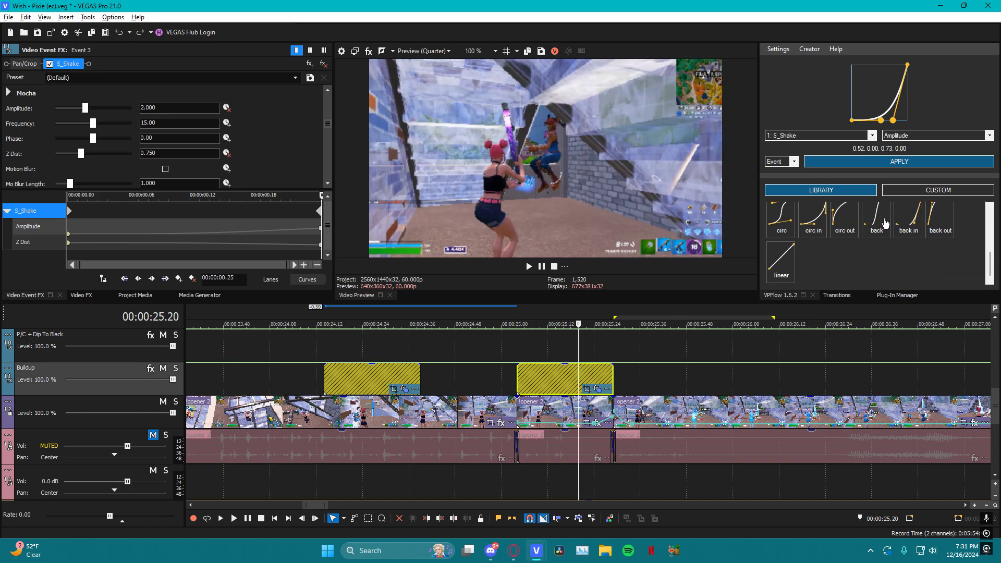
left_click(939, 190)
left_click(822, 191)
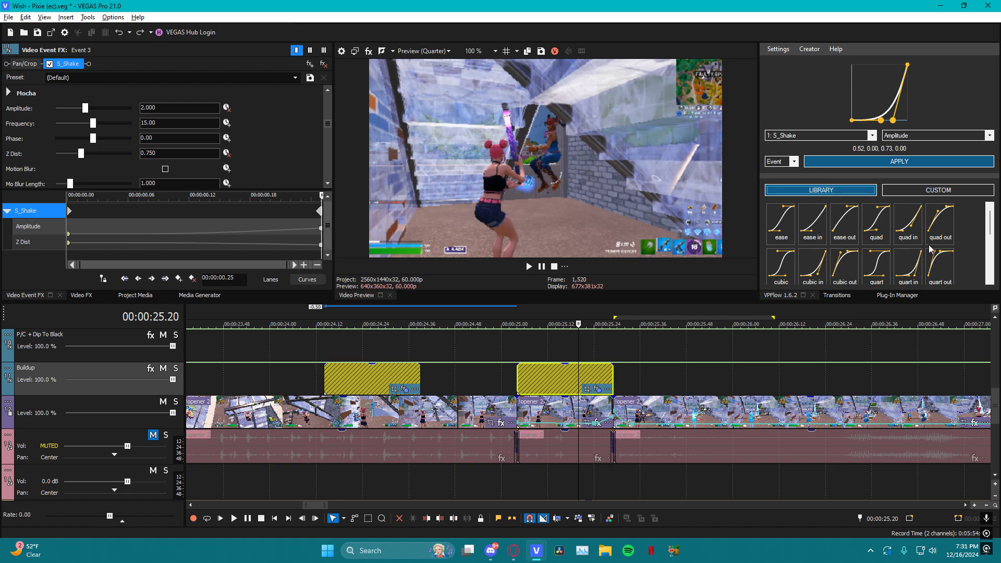
scroll(908, 245, "down", 2)
left_click(912, 259)
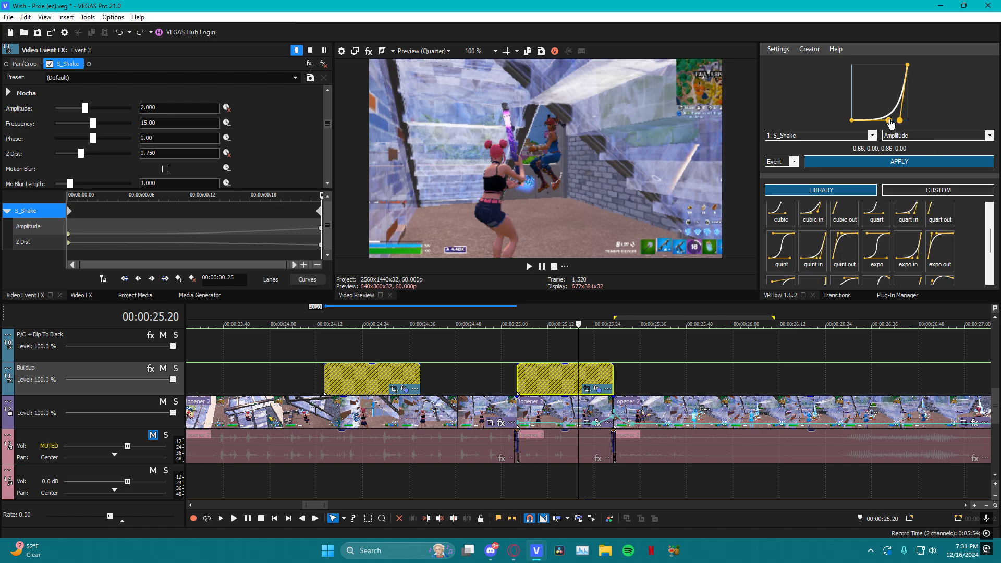
mouse_move(889, 121)
left_mouse_down()
mouse_move(851, 79)
mouse_move(868, 75)
mouse_move(917, 217)
mouse_move(887, 116)
mouse_move(878, 118)
left_mouse_up()
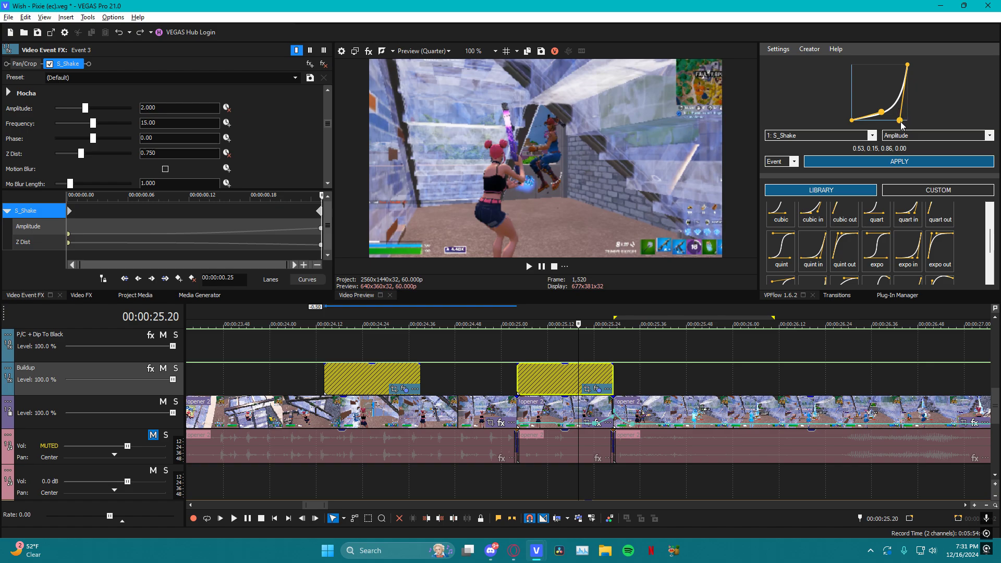
Apply the custom "test graph" curve to the Buildup event's S_Shake Amplitude
left_click(926, 190)
left_click(844, 235)
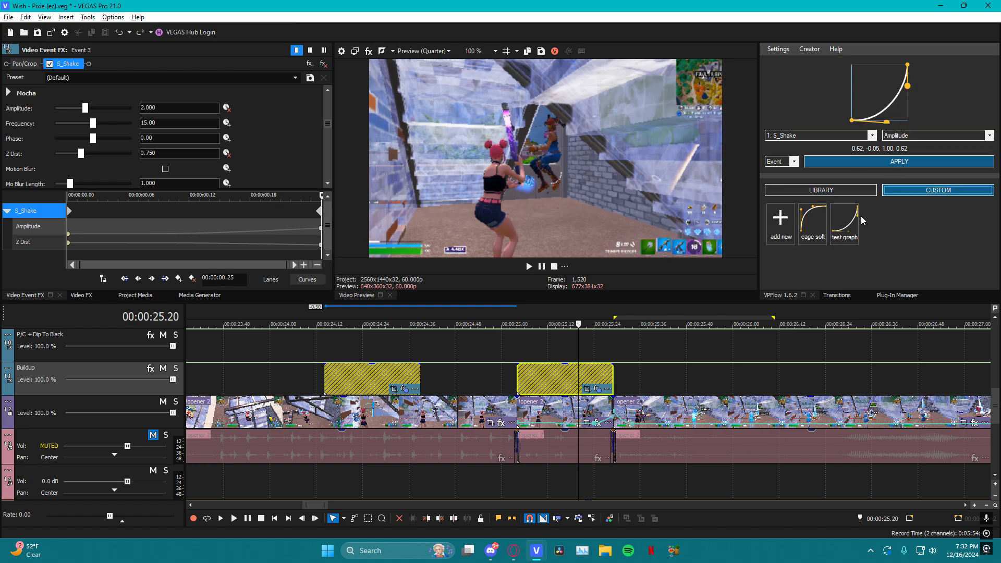
left_click(882, 162)
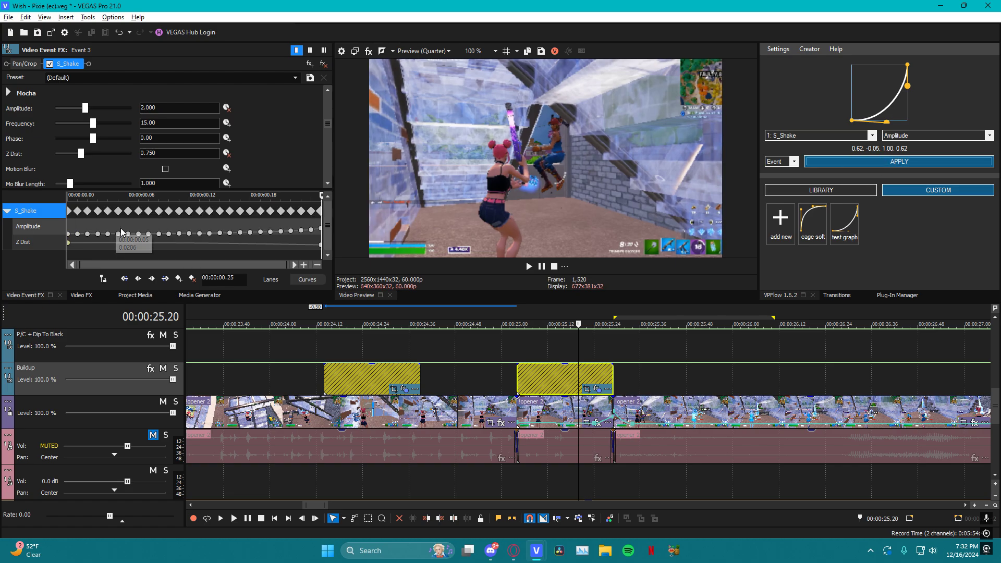
Examine the Amplitude keyframes along the S_Shake keyframe timeline and return the playhead to the Buildup event's start
left_click(86, 221)
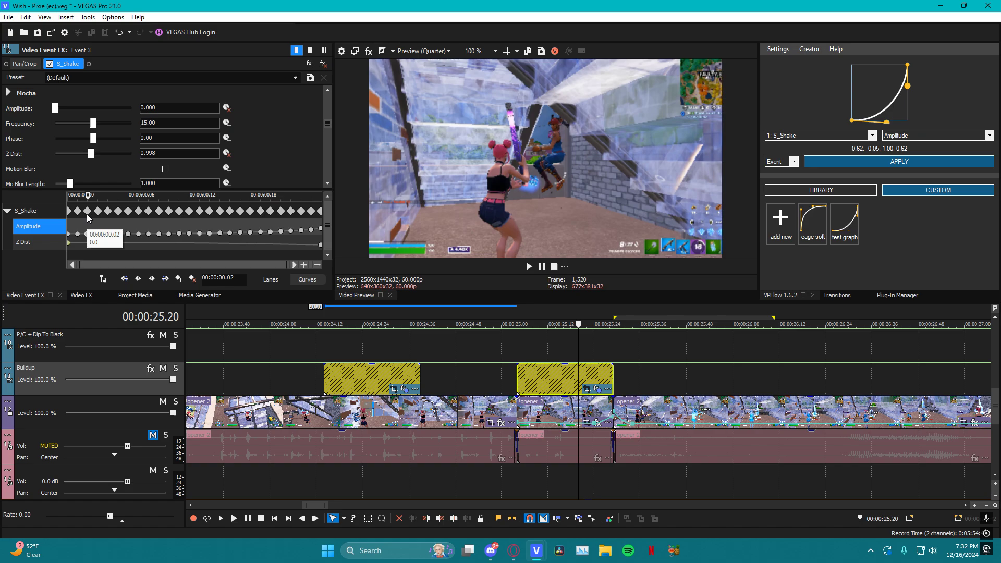
left_click_drag(89, 200, 112, 203)
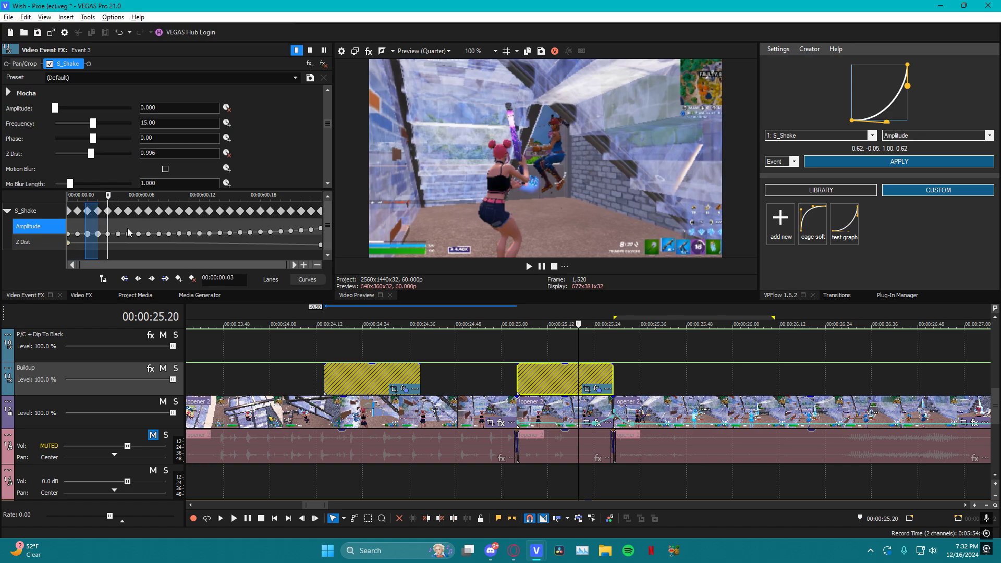
double_click(541, 356)
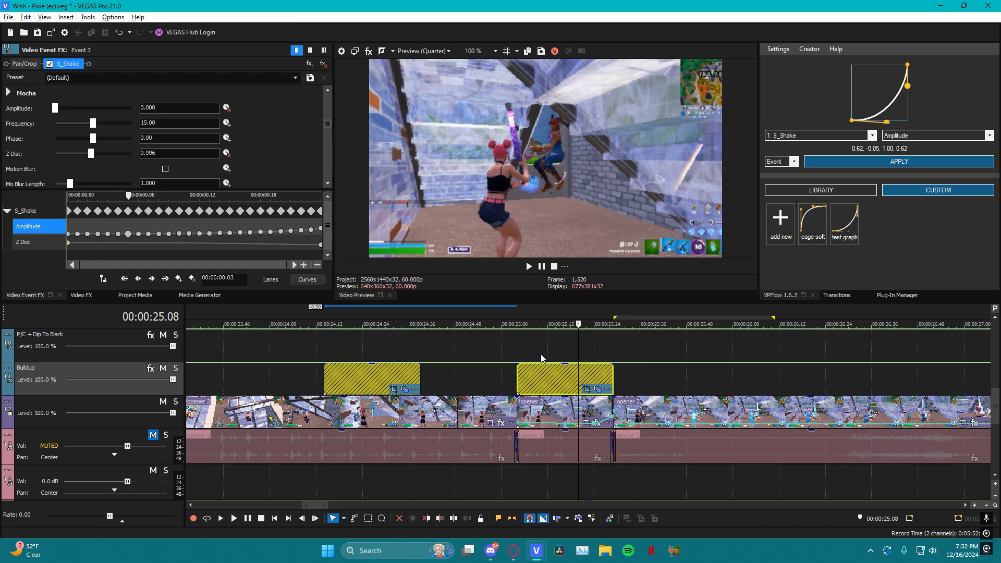
left_click(524, 356)
left_click(518, 357)
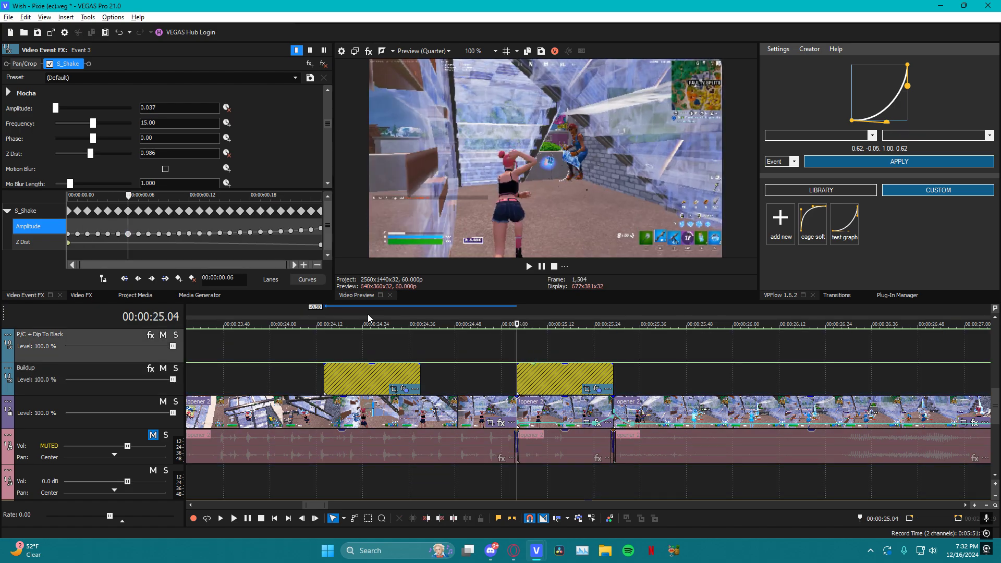
left_click(596, 389)
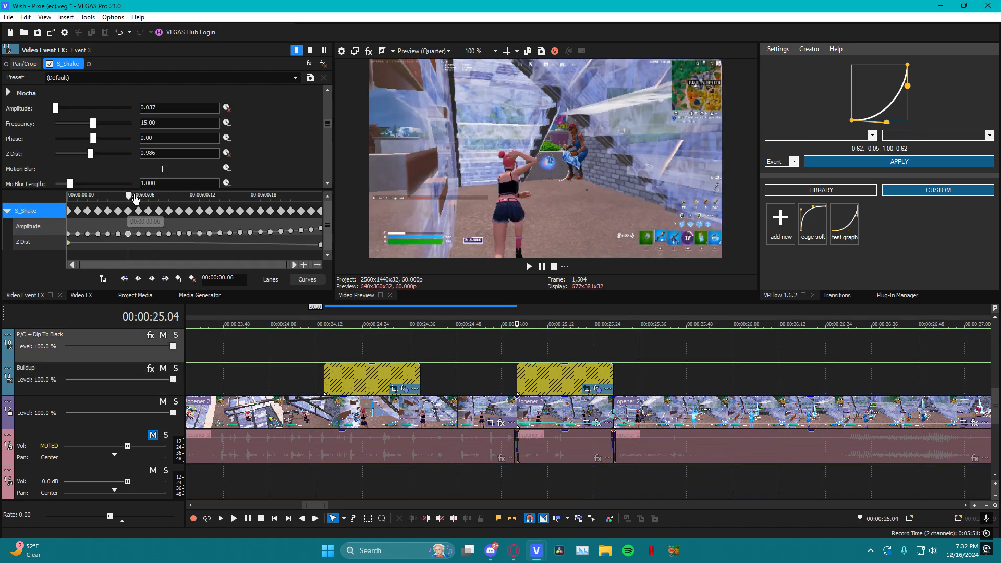
left_click_drag(133, 199, 30, 205)
left_click(88, 214)
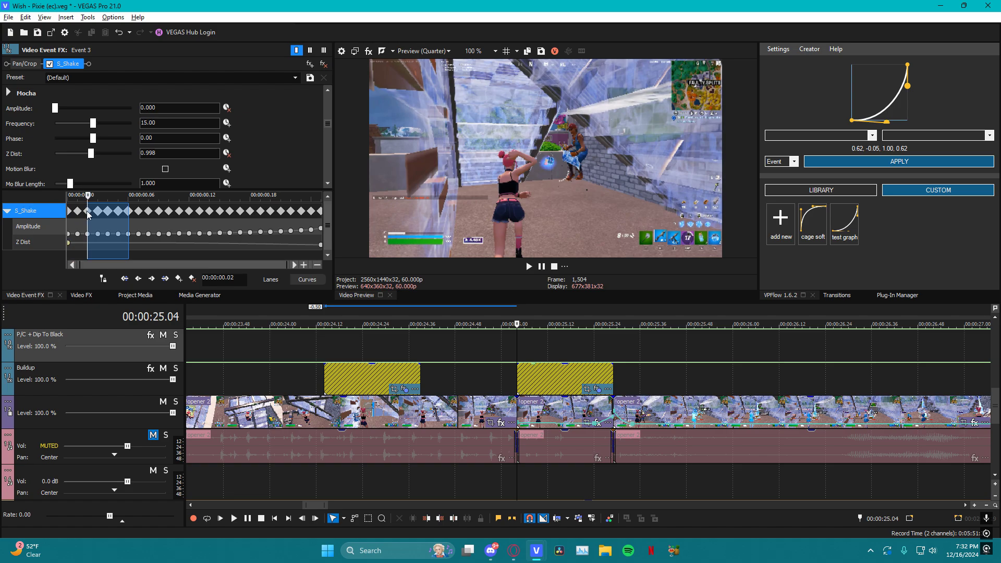
mouse_move(143, 231)
left_mouse_down()
mouse_move(177, 227)
mouse_move(111, 227)
mouse_move(308, 232)
left_mouse_up()
Undo the curve application on the original Buildup event back to its start and end keyframes
left_click(545, 374)
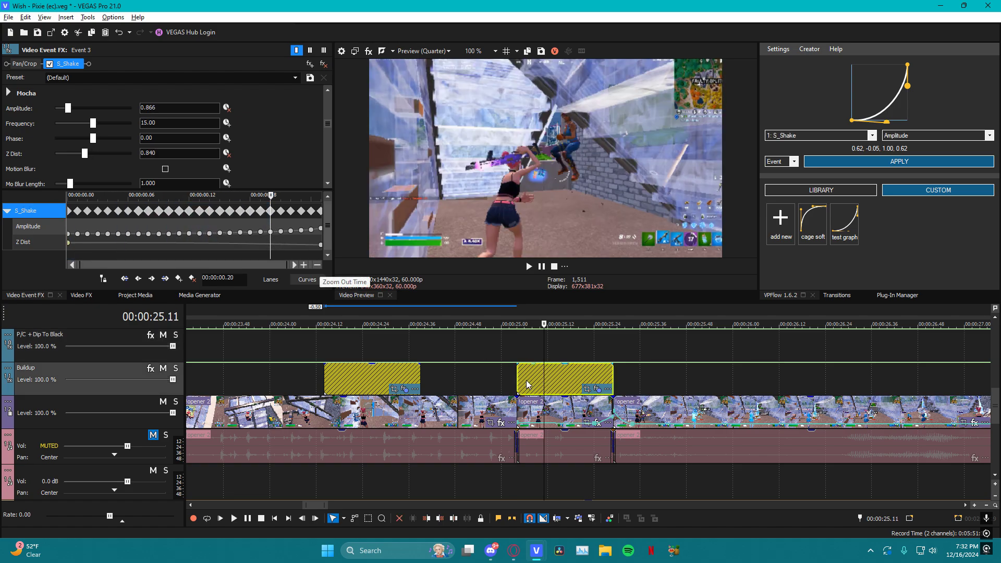
left_click(525, 379)
left_click(509, 349)
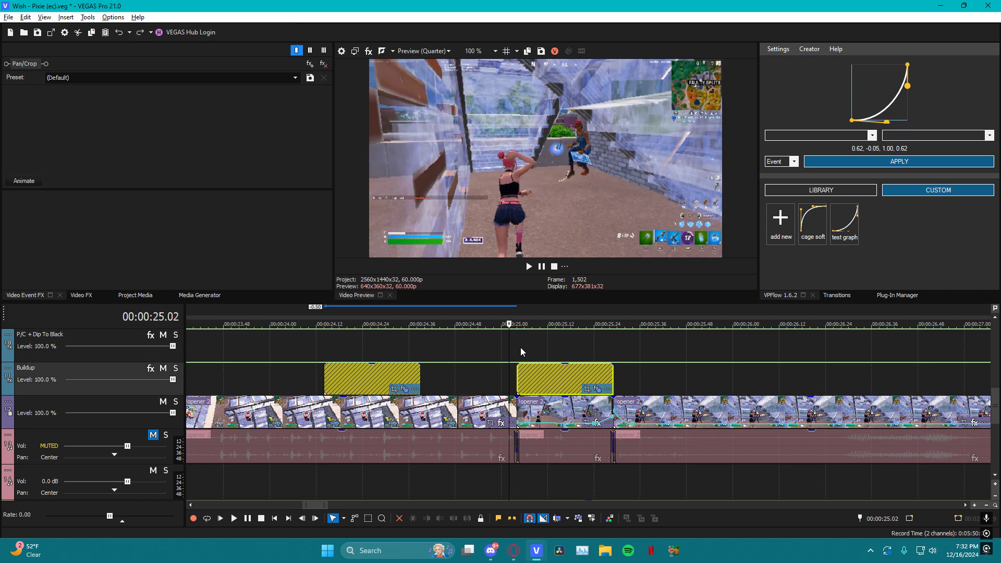
left_click(521, 374)
left_click(544, 374)
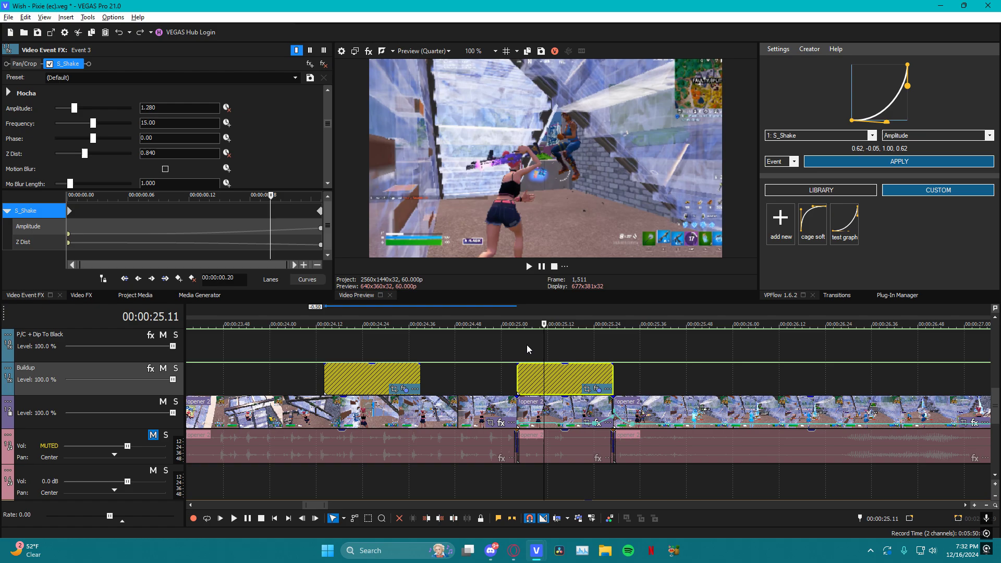
Return the S_Shake keyframe cursor to the start and reapply the custom "test graph" curve to Amplitude
left_click_drag(544, 334, 520, 347)
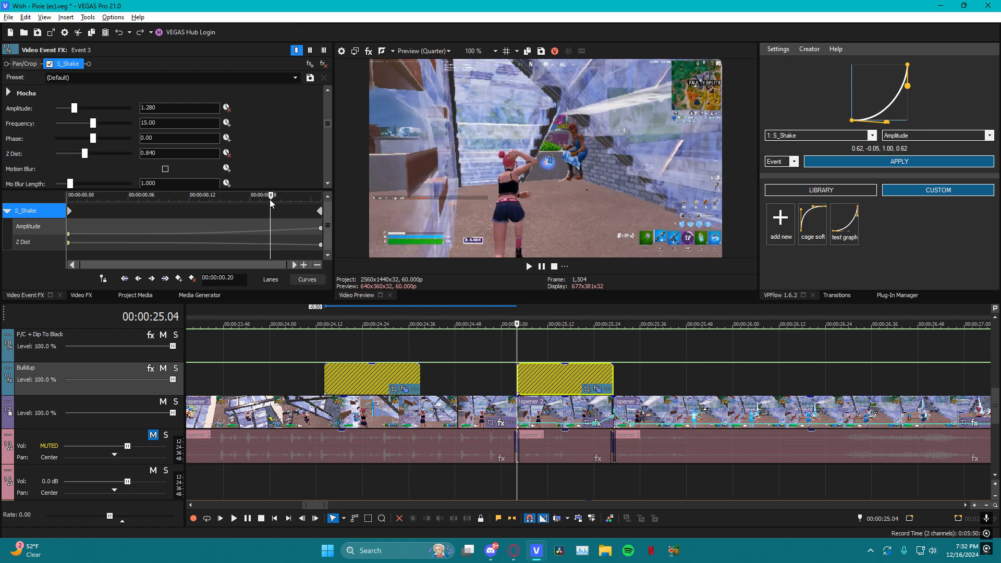
left_click_drag(272, 203, 30, 228)
left_click(544, 375)
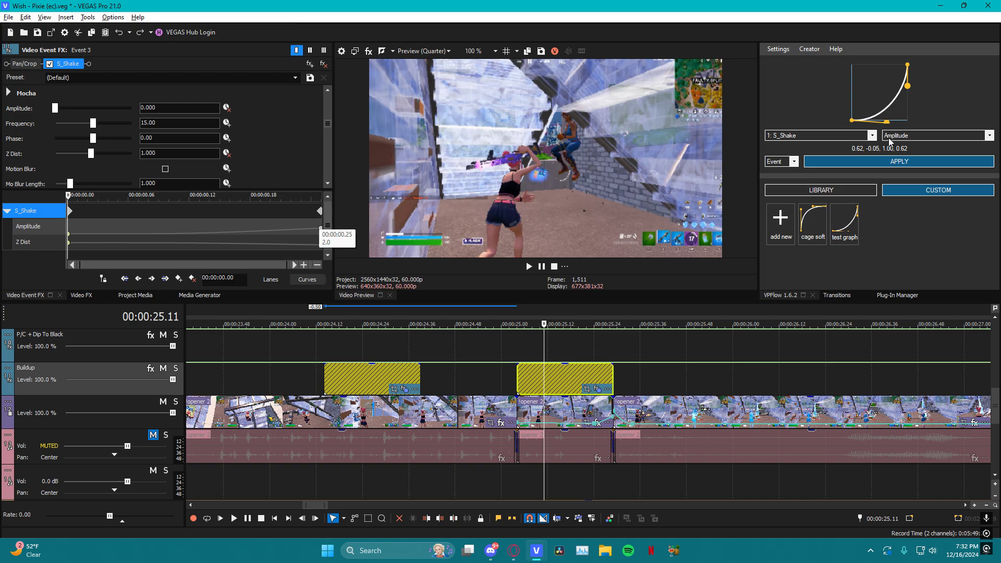
left_click(896, 161)
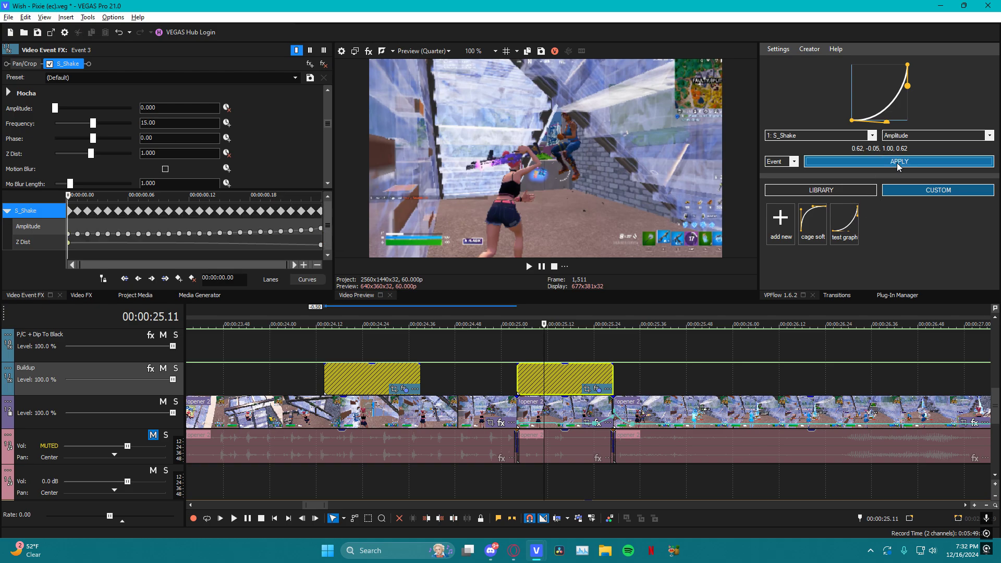
Play back the second Buildup event from its start to review the eased shake leading into the clip cut
left_click_drag(75, 200, 402, 210)
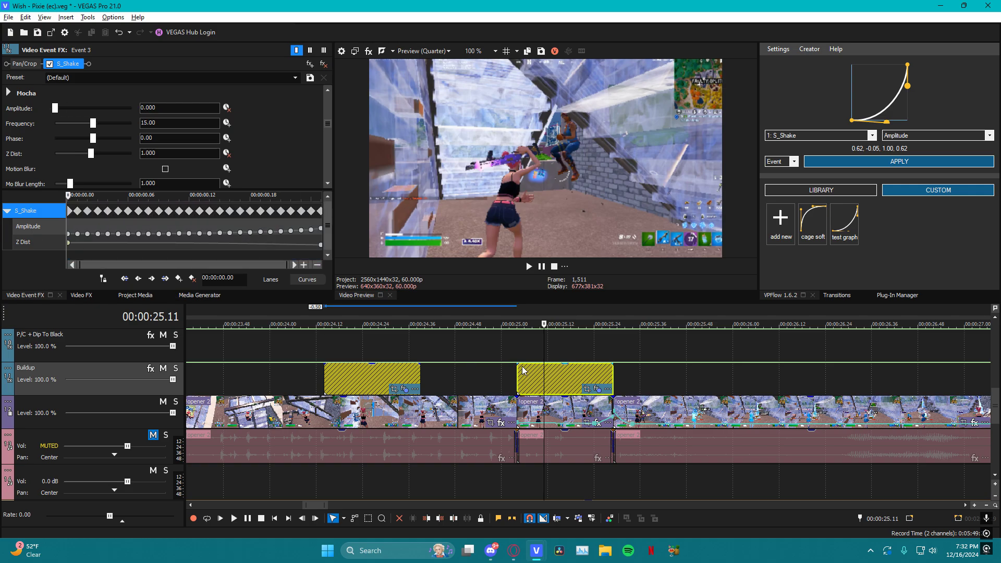
left_click(516, 349)
key("space")
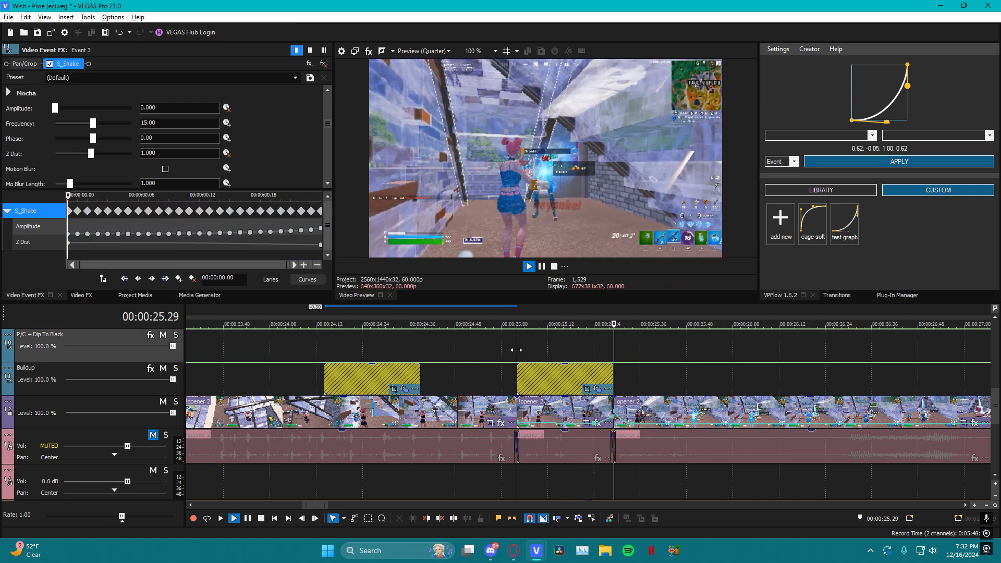
key("space")
key("space")
key("space")
key("space")
key("space")
key("space")
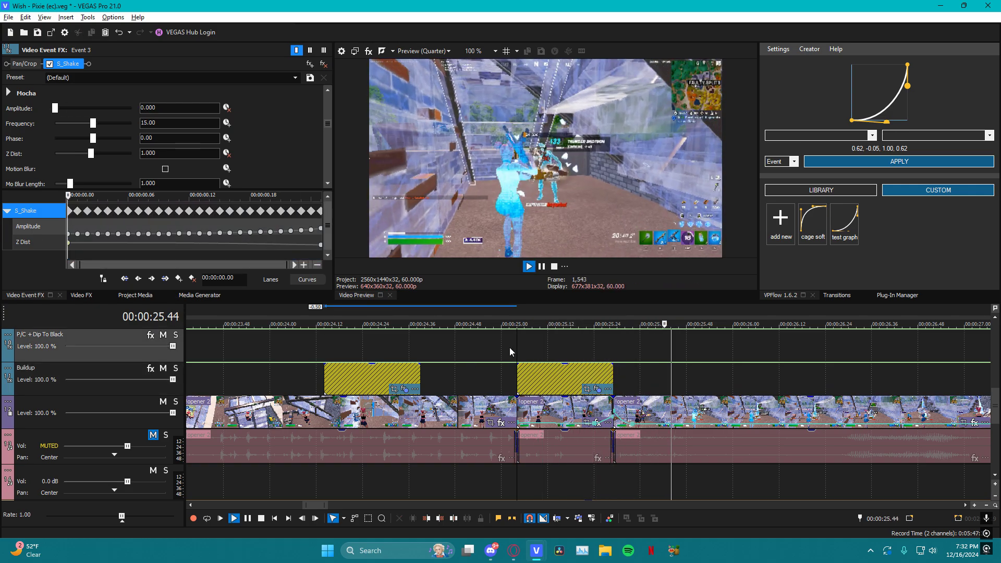
key("space")
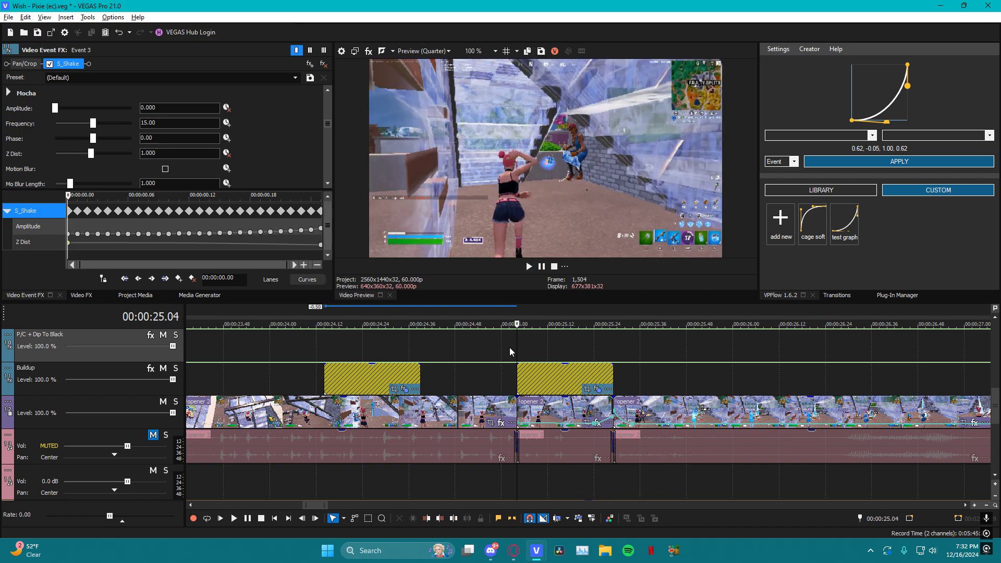
Apply the VPFlow library's "expo in" curve to the S_Shake Z Dist parameter of the second Buildup event
left_click(24, 242)
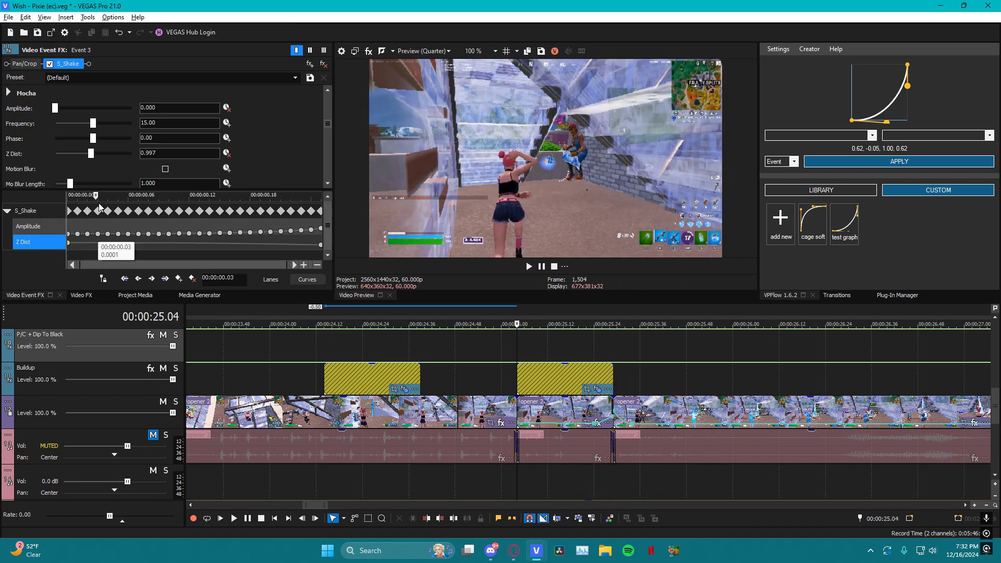
left_click(95, 196)
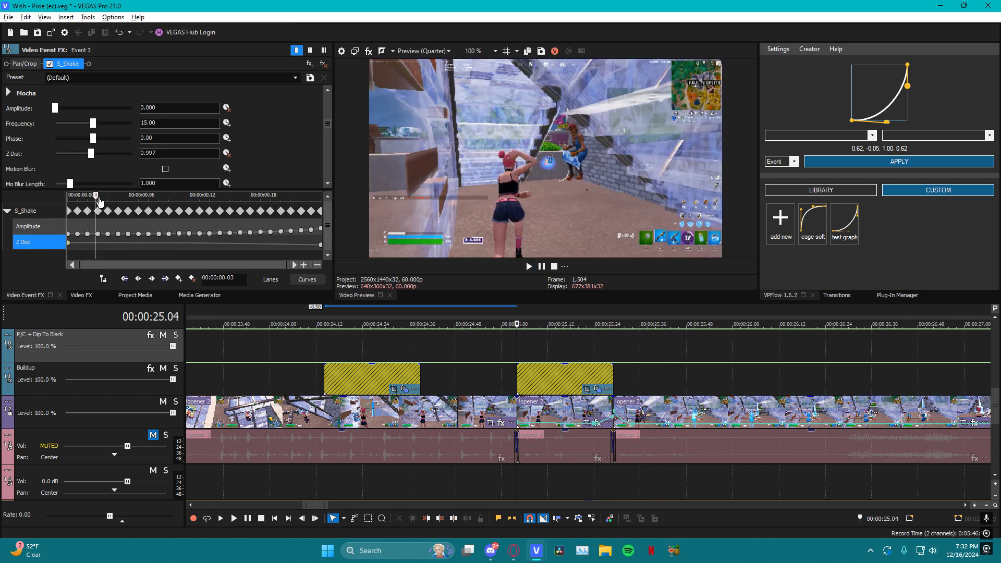
left_click(565, 371)
left_click(796, 139)
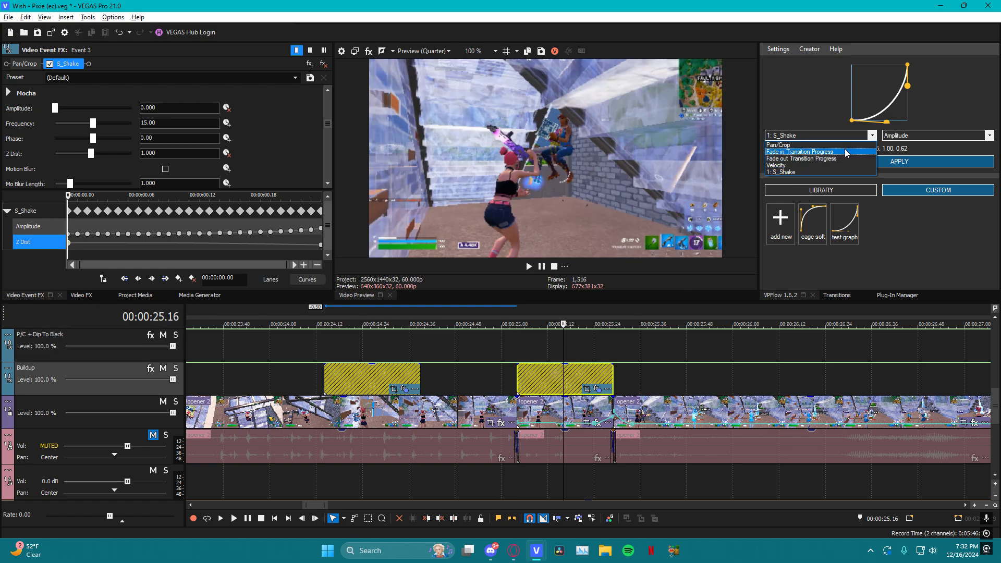
left_click(833, 172)
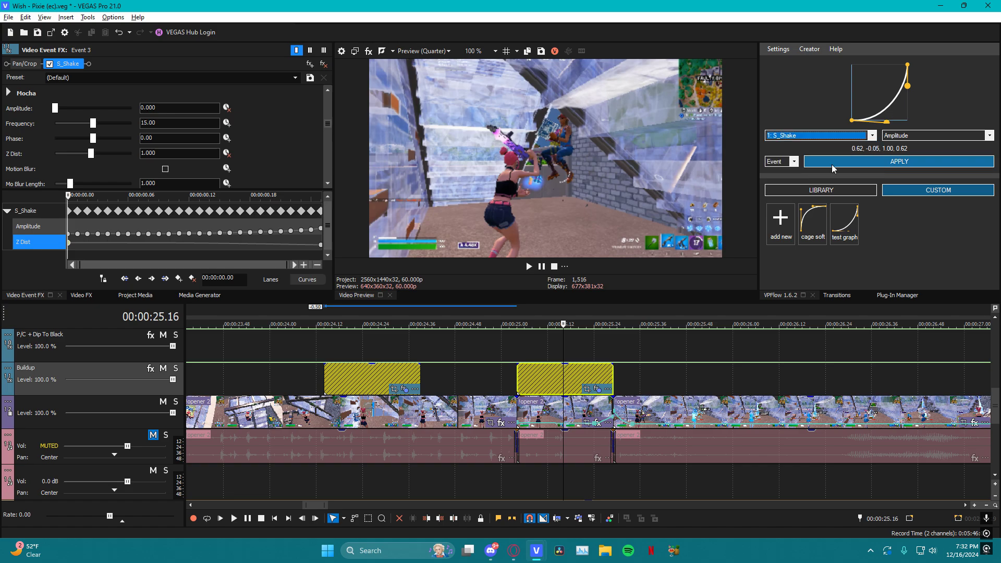
left_click(907, 136)
left_click(911, 197)
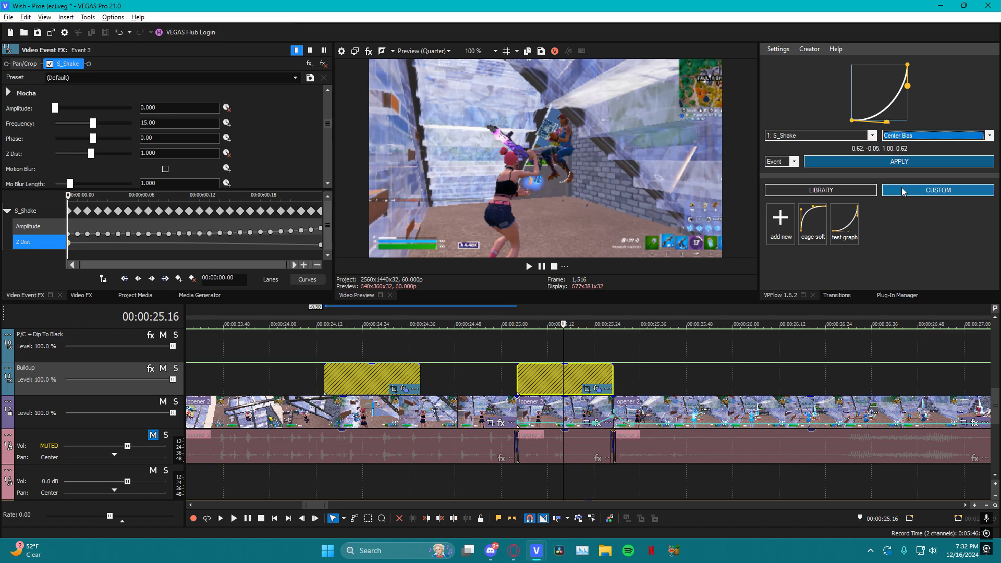
left_click(907, 136)
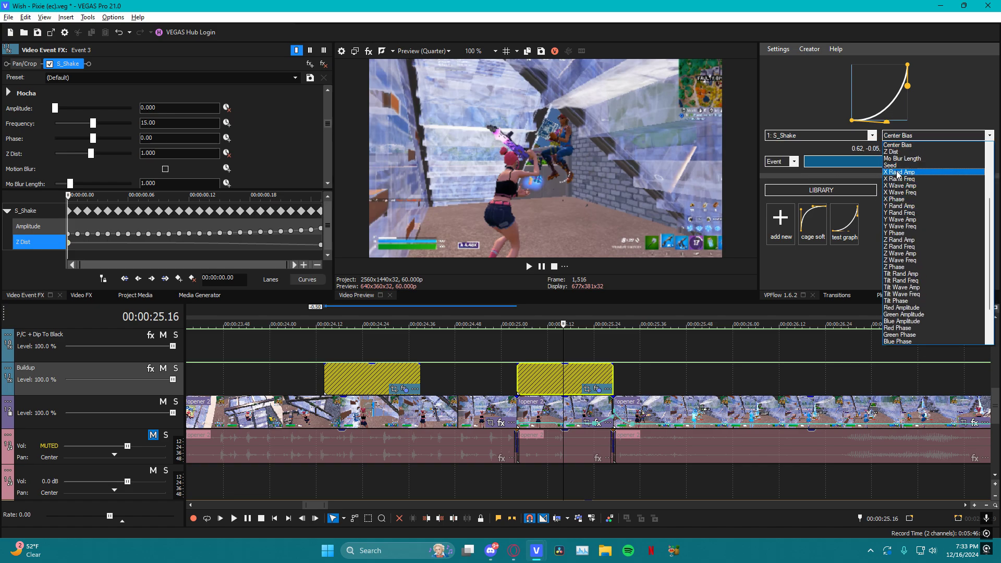
left_click(891, 151)
scroll(887, 241, "down", 5)
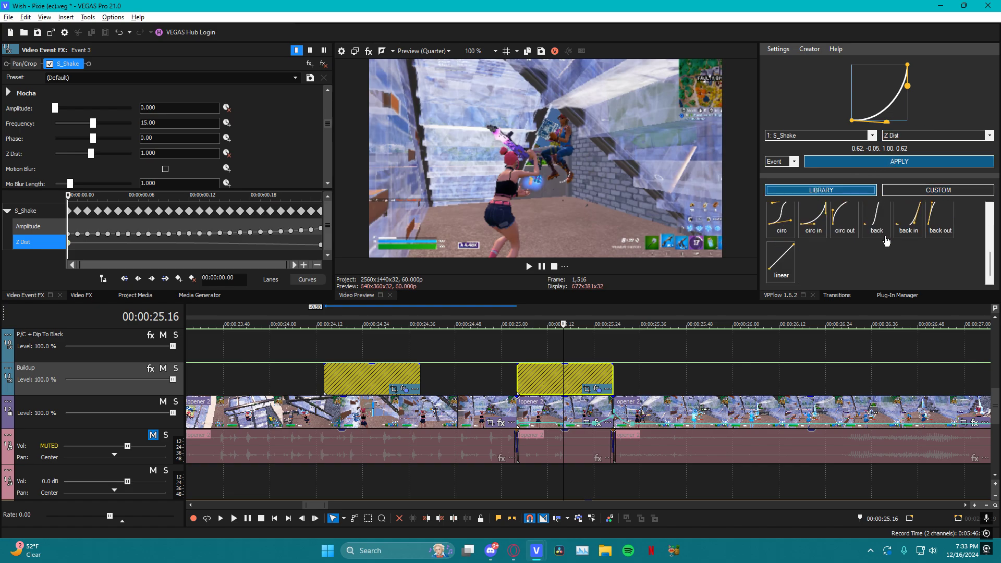
scroll(886, 241, "up", 3)
left_click(904, 240)
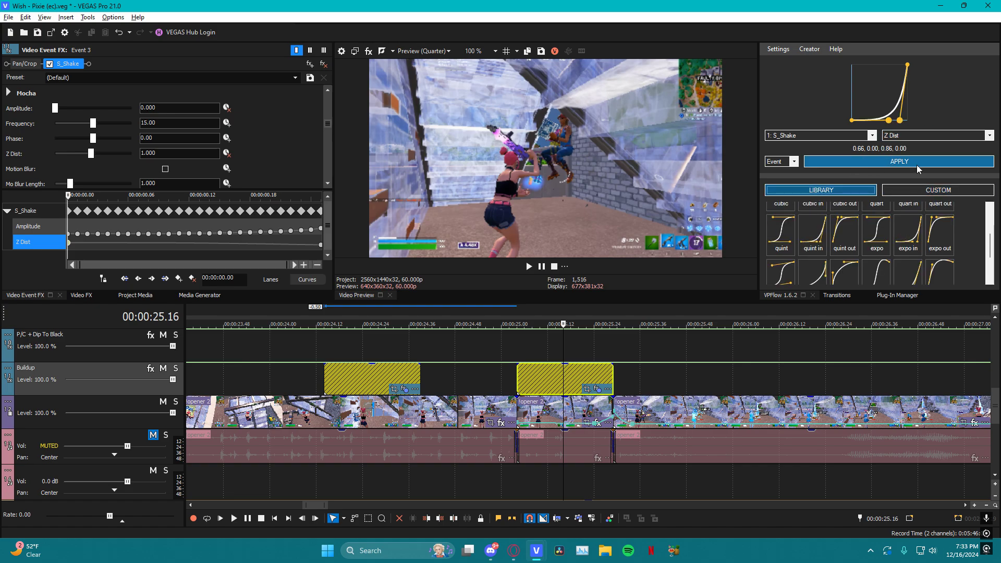
scroll(917, 255, "up", 2)
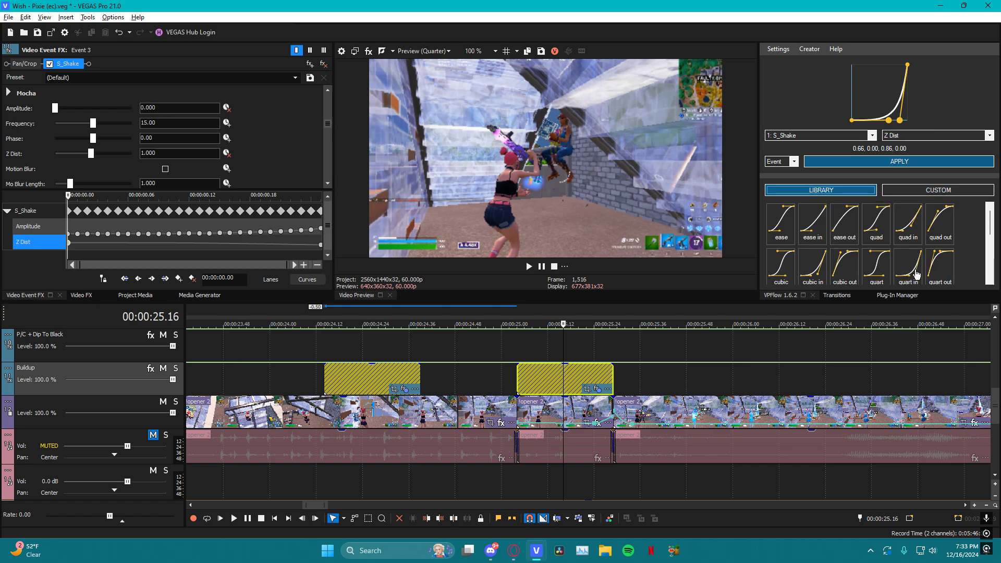
scroll(917, 274, "down", 1)
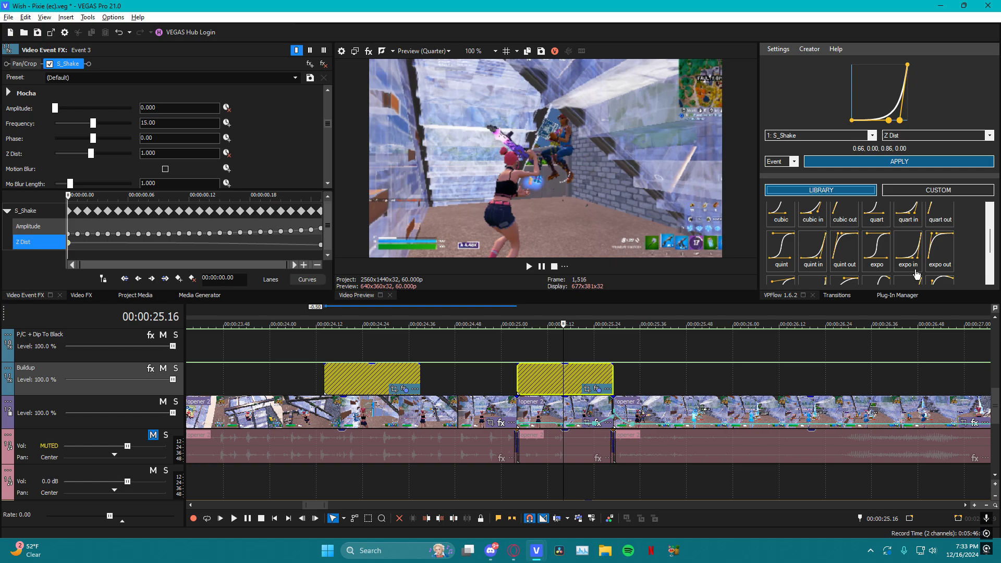
left_click(922, 165)
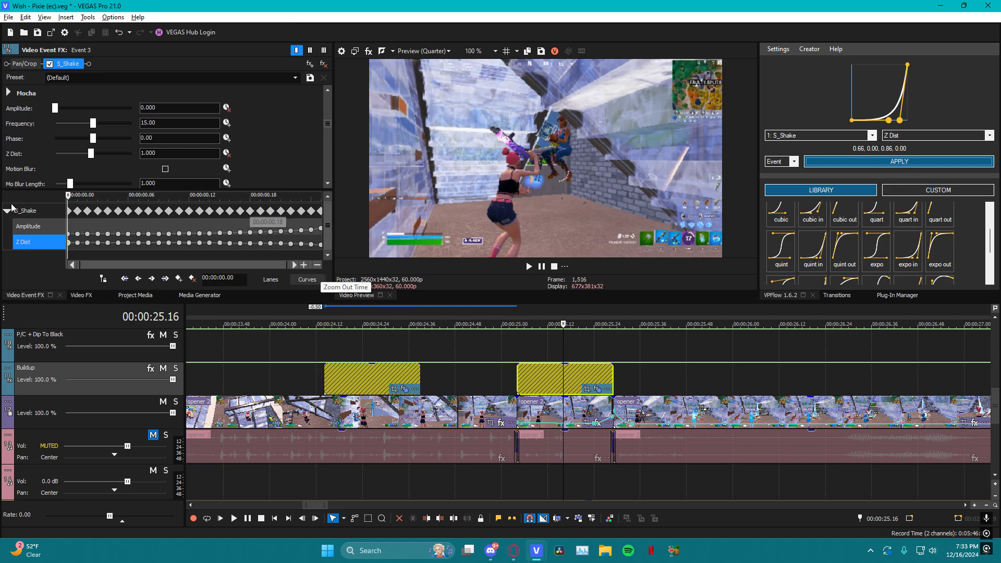
Examine the Z Dist keyframes and play back the second Buildup event from several points to judge the zoom
left_click(105, 217)
left_click_drag(108, 217, 486, 248)
left_click(549, 354)
key("space")
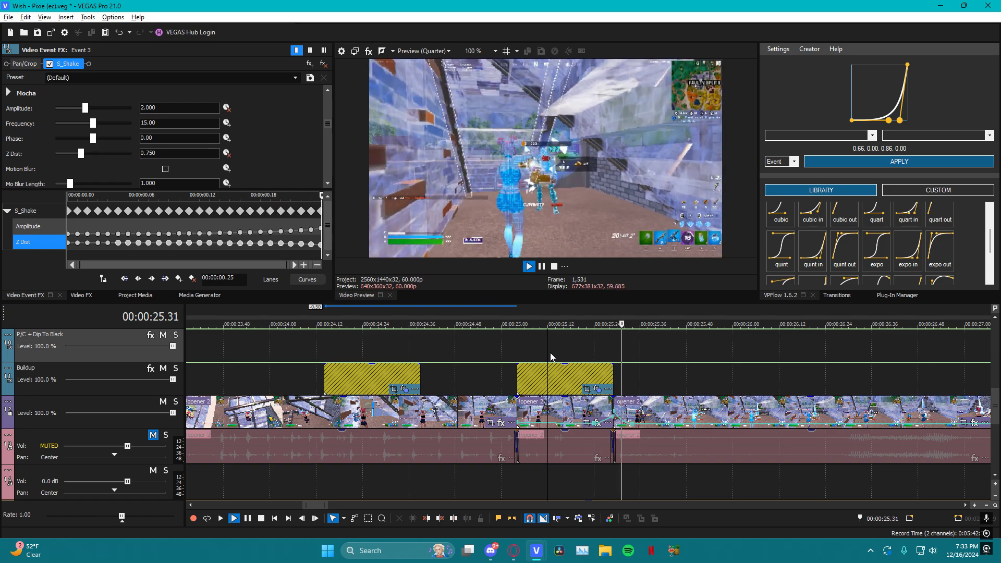
key("space")
left_click(596, 352)
key("space")
key("space")
key("space")
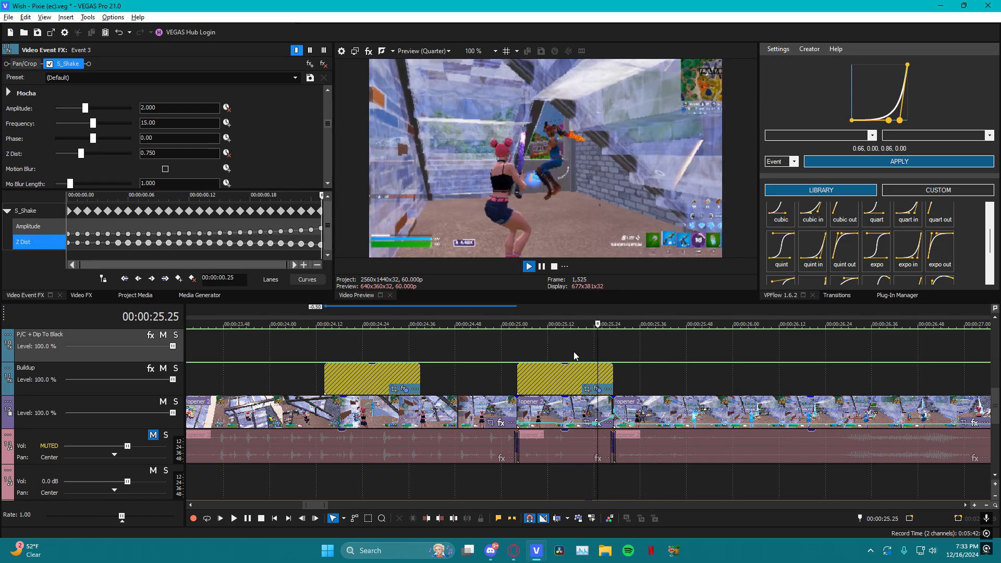
left_click(565, 351)
key("space")
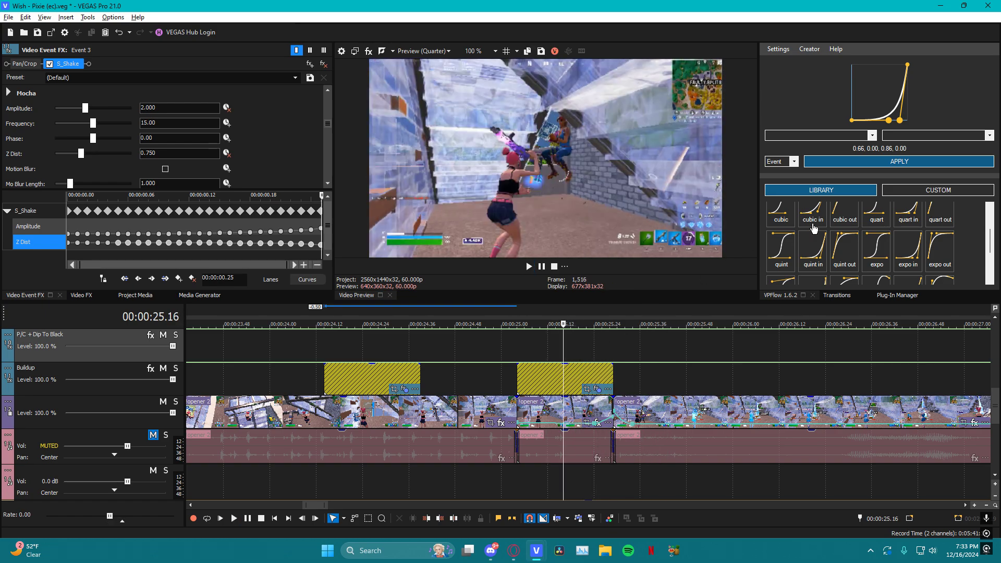
Undo the "expo in" curve application on the Buildup event's Z Dist
left_click(572, 343)
key("ctrl+z")
left_click(557, 348)
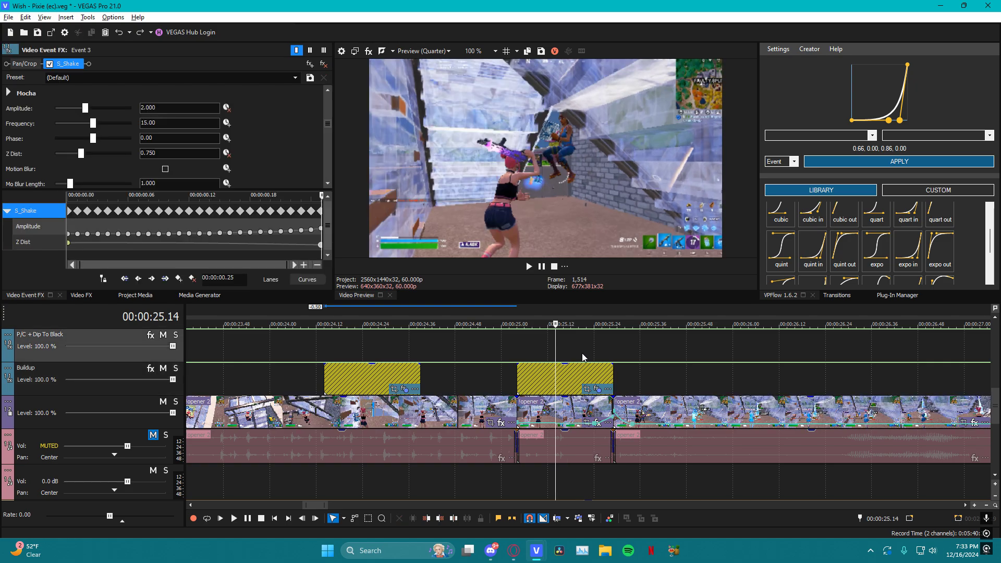
key("Left")
Select the second Buildup event and load the "circ in" easing curve from the VPFlow library
scroll(837, 243, "down", 3)
left_click(585, 369)
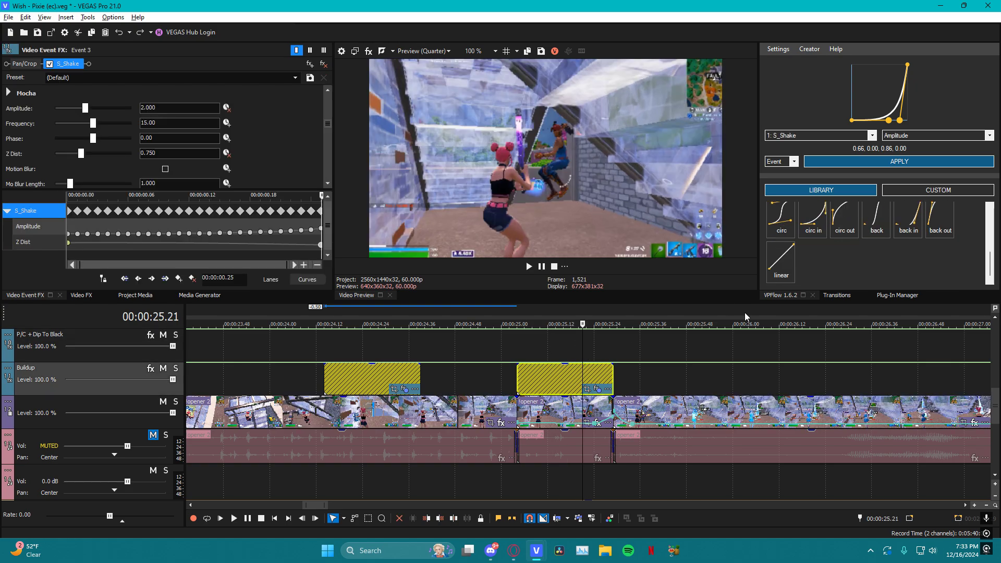
left_click(816, 233)
left_click(843, 236)
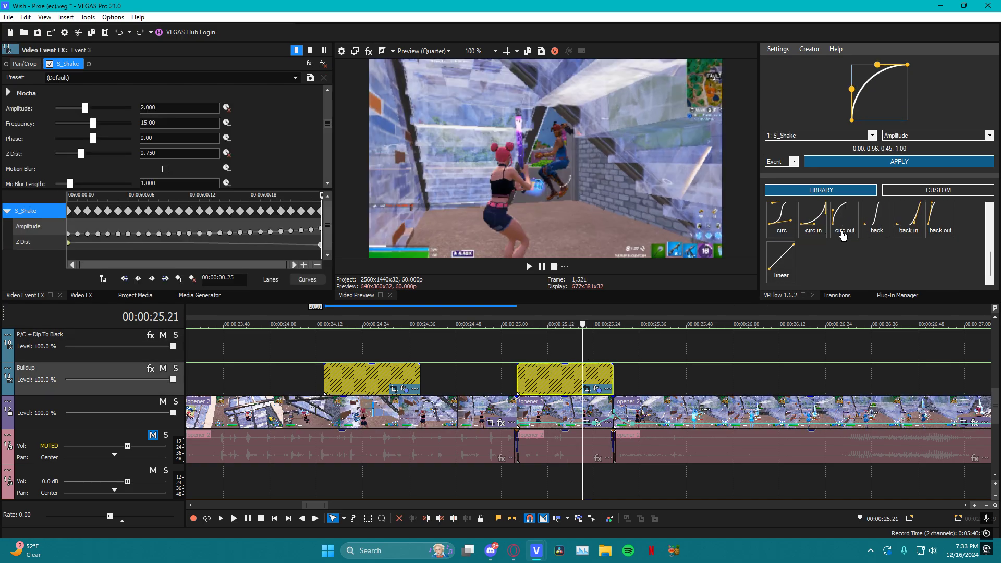
left_click(819, 236)
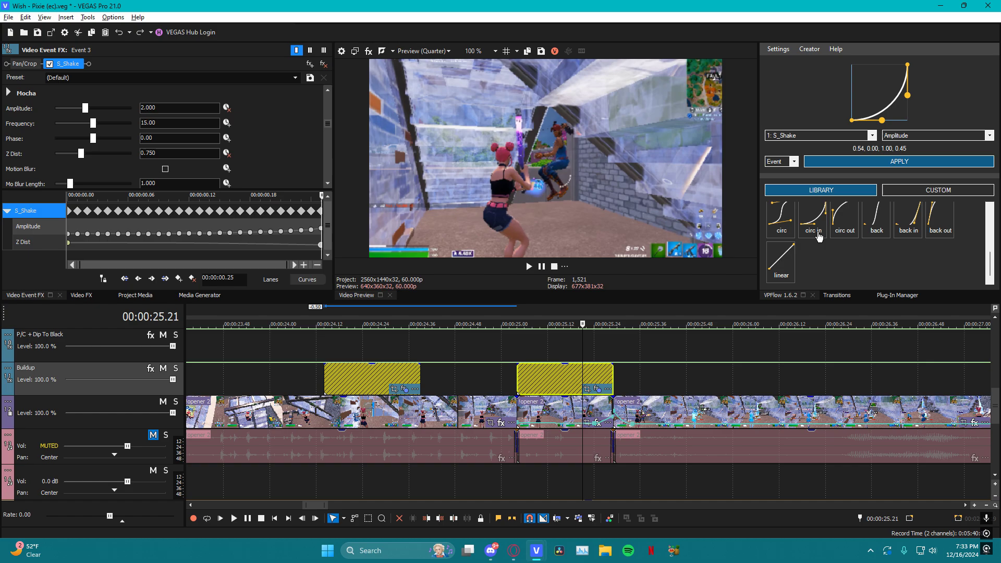
Try to apply the "circ in" curve to the Buildup event's S_Shake Amplitude
left_click(878, 165)
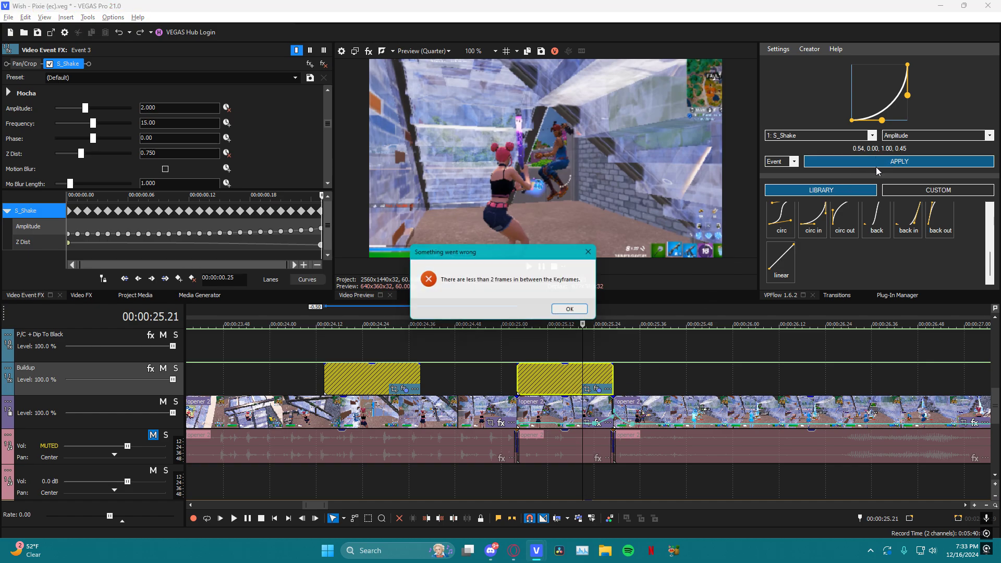
left_click(575, 312)
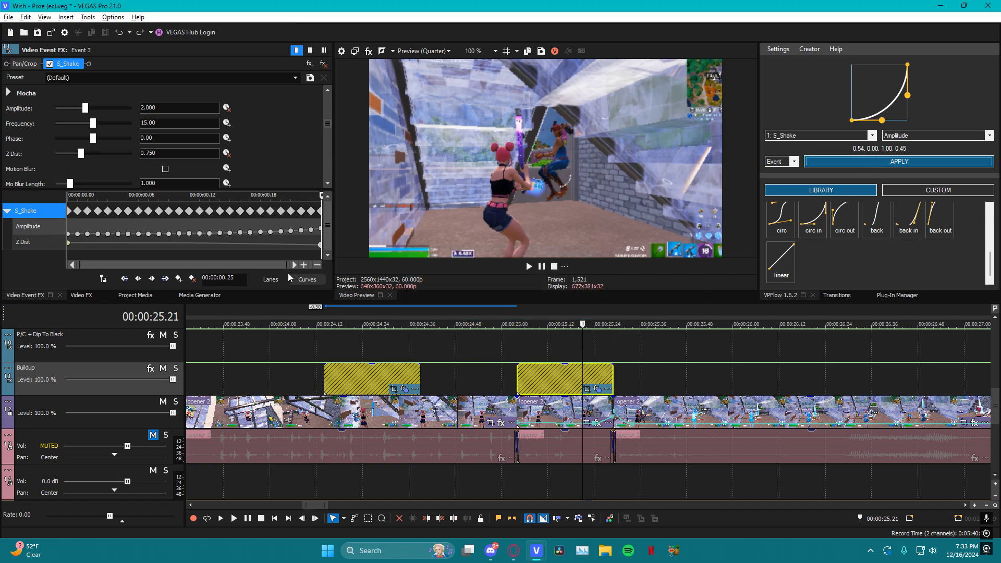
left_click(597, 377)
left_click(900, 161)
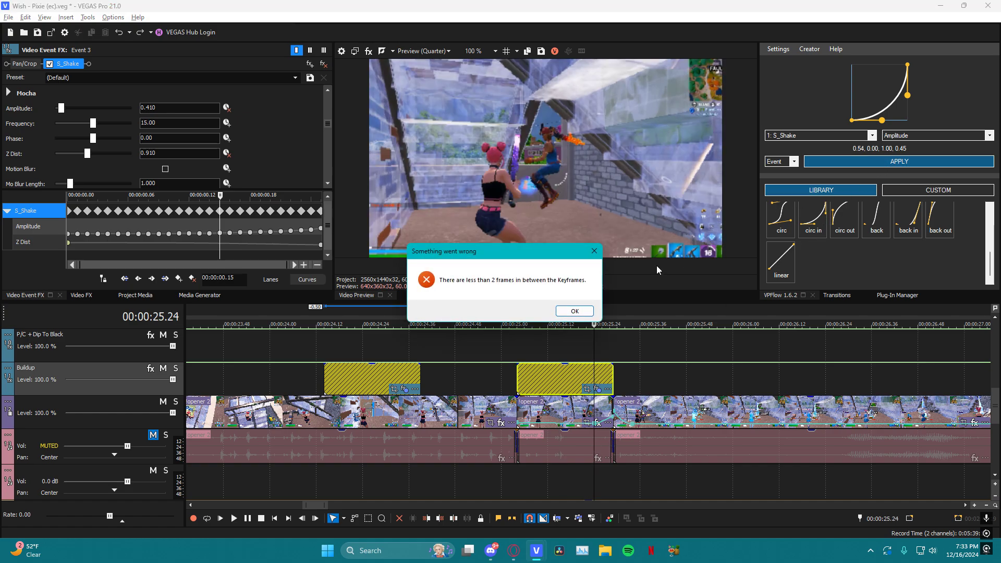
left_click(569, 312)
Target S_Shake's Z Dist parameter and apply the "circ in" curve to it on the second Buildup event
left_click(853, 136)
left_click(820, 172)
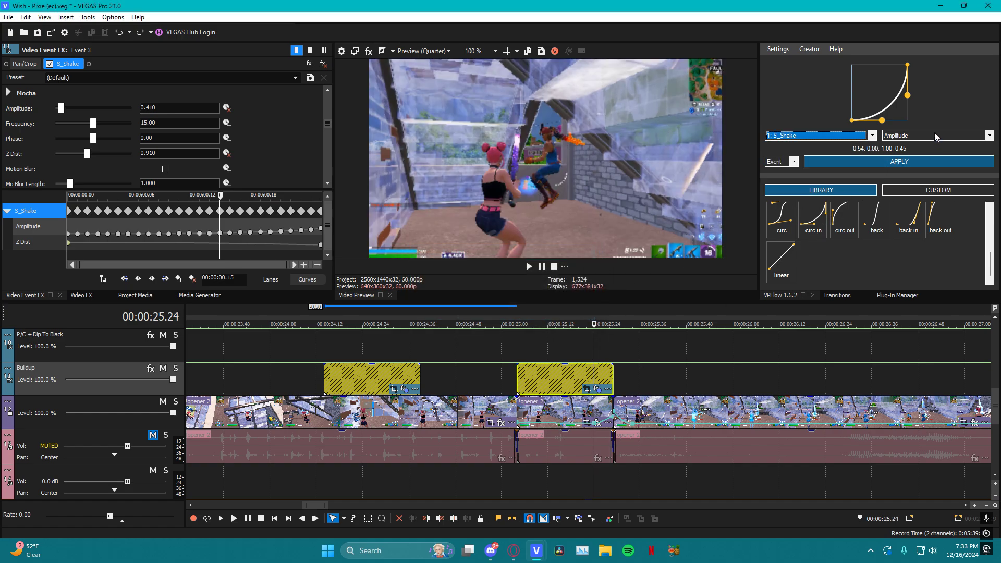
left_click(923, 136)
left_click(910, 193)
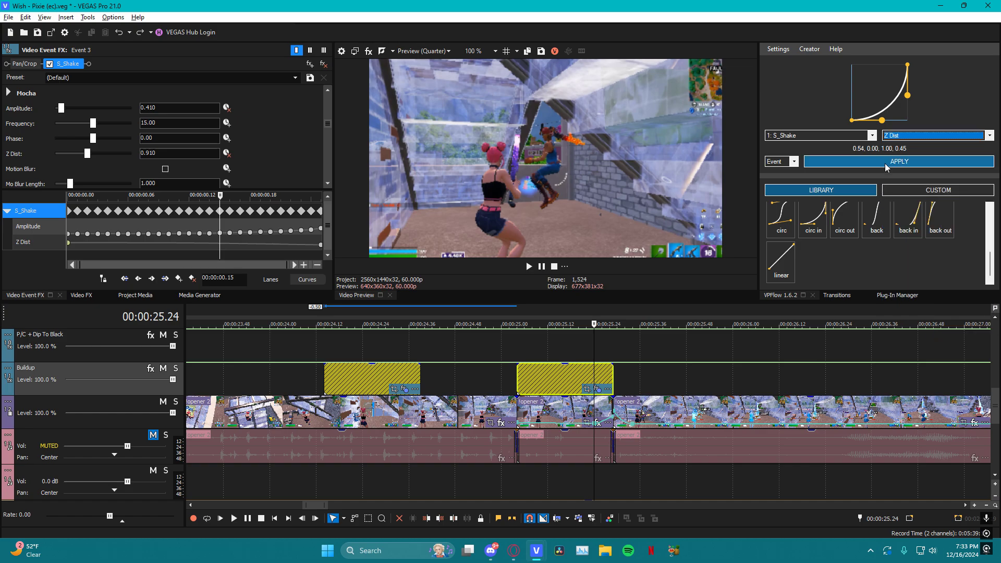
left_click(885, 162)
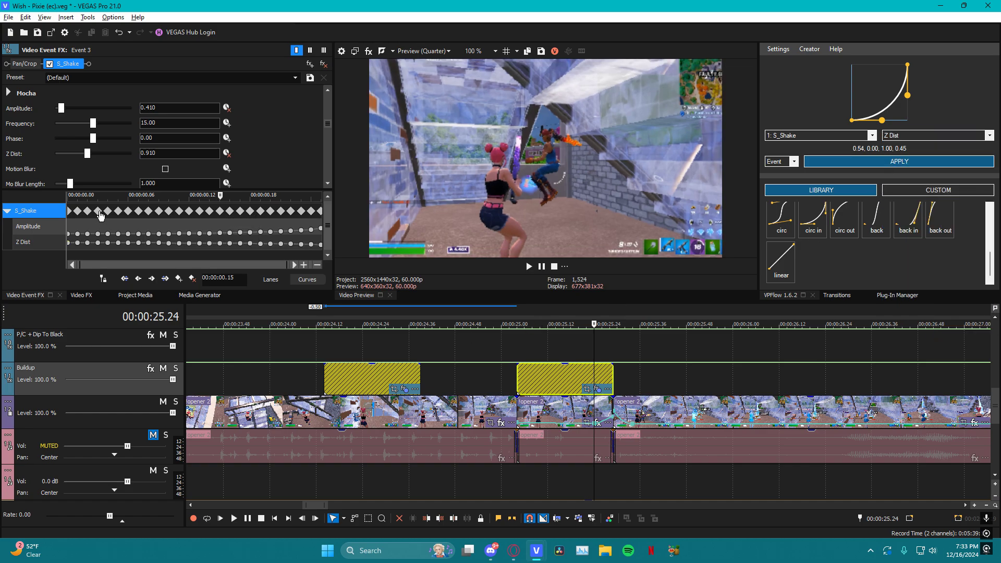
Scrub the eased S_Shake keyframes and repeatedly play the second Buildup event from its start to review the combined shake and zoom
left_click_drag(218, 214, 170, 207)
left_click(520, 344)
key("space")
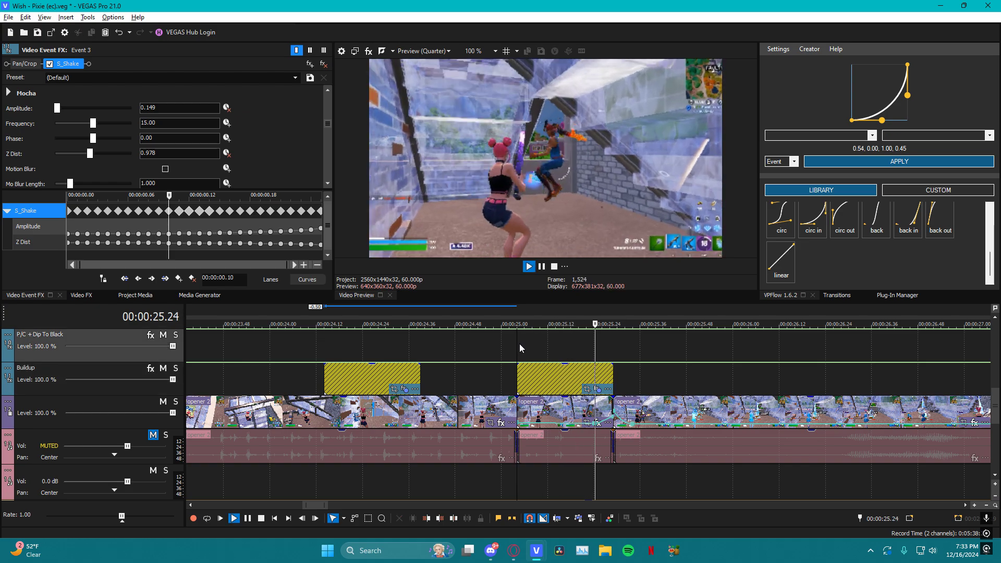
key("space")
key("space")
key("space")
key("space")
key("space")
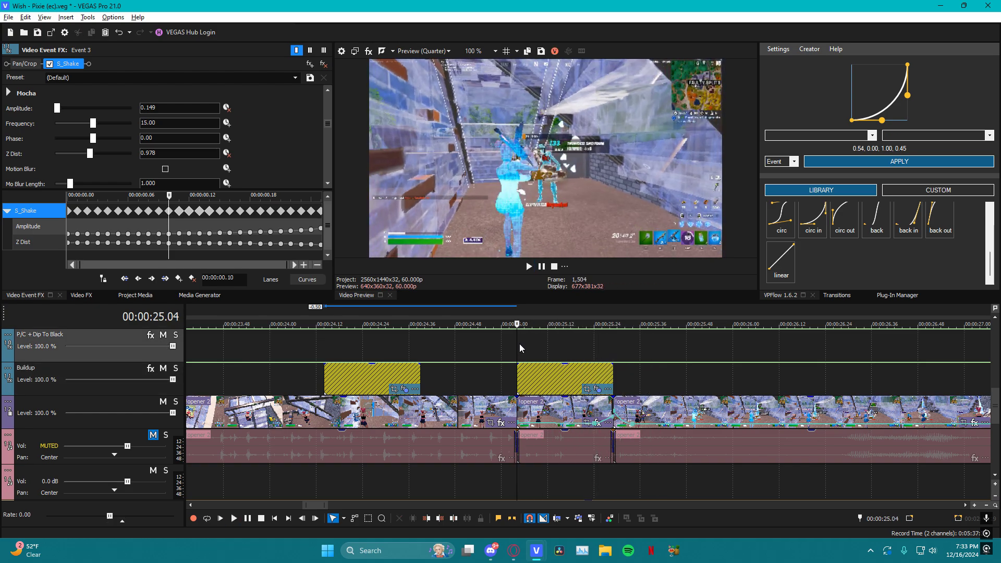
key("space")
key("space")
key("space")
key("space")
key("space")
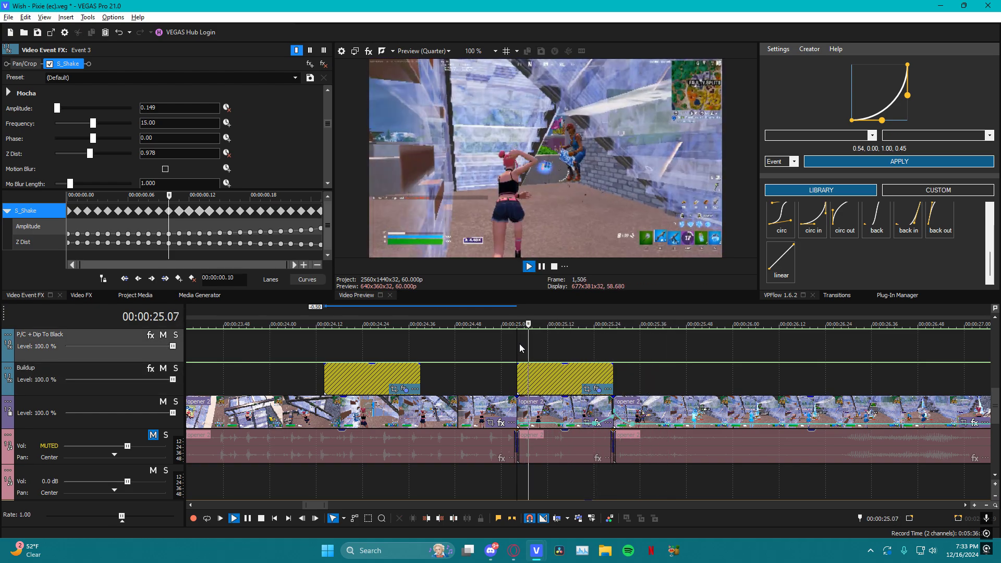
key("space")
key("space")
key("space")
key("space")
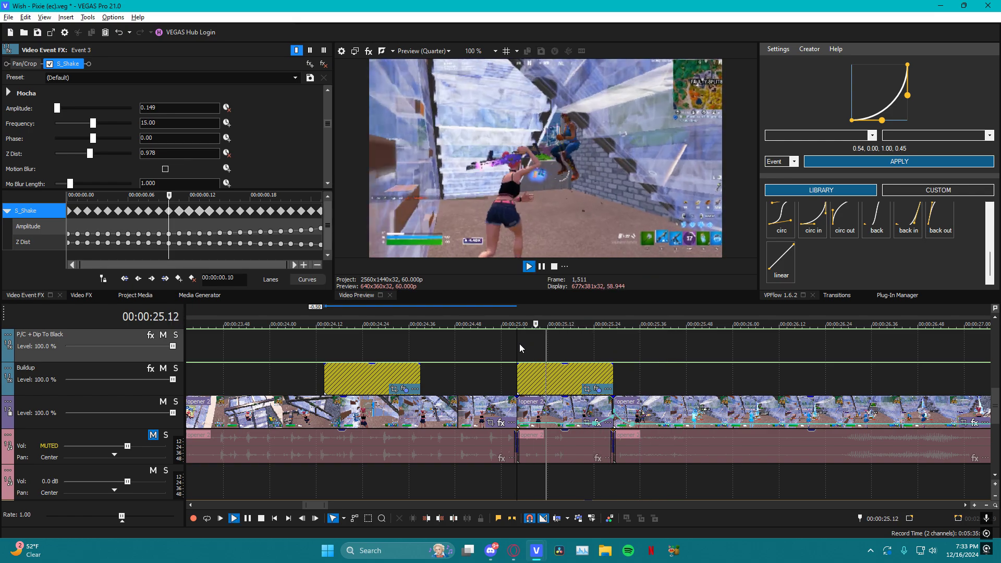
key("space")
key("space")
key("space")
key("space")
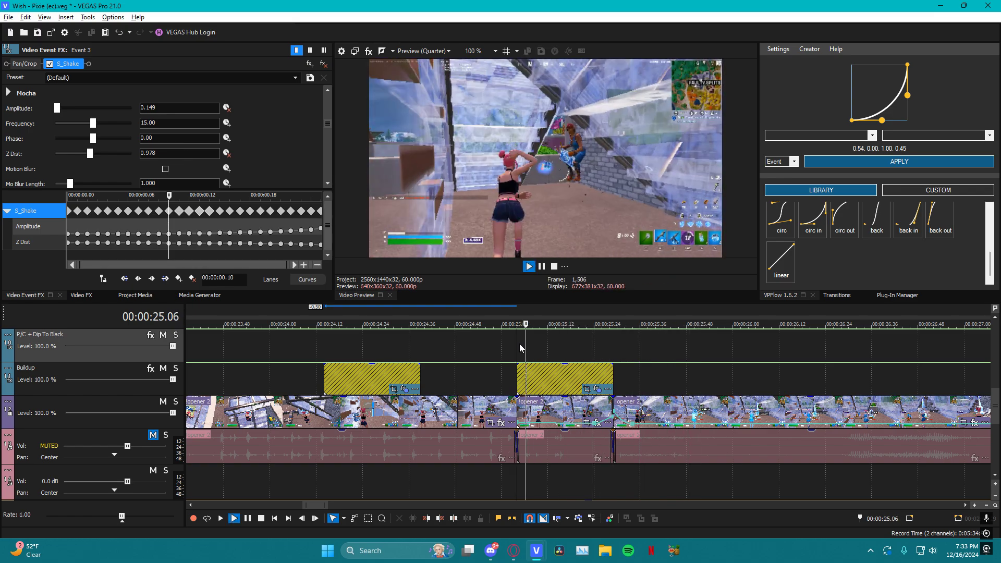
key("space")
key("space")
key("space")
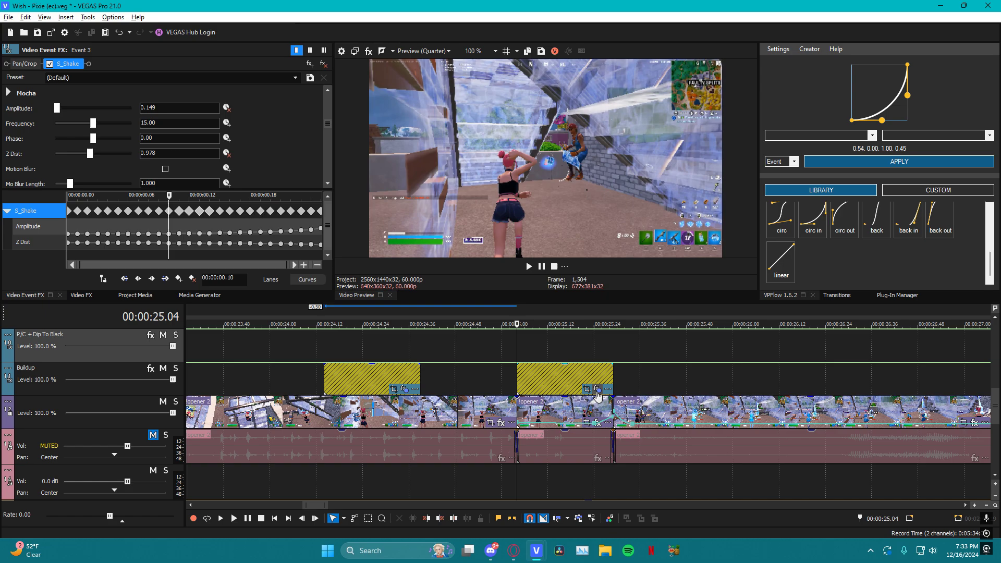
Reselect the second Buildup event and preview it again from its middle through the clip cut
left_click(554, 368)
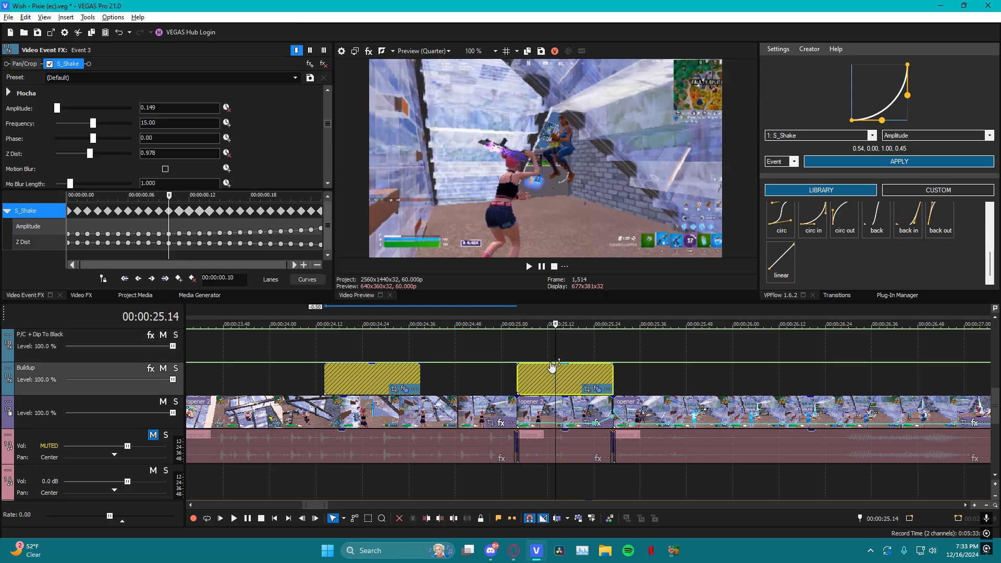
left_click_drag(556, 346, 564, 369)
key("space")
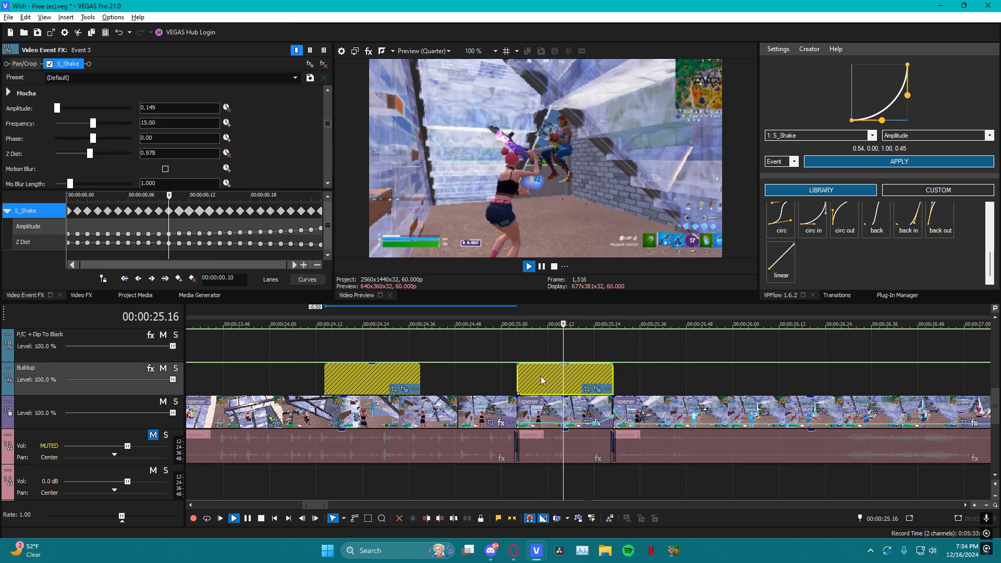
left_click(535, 350)
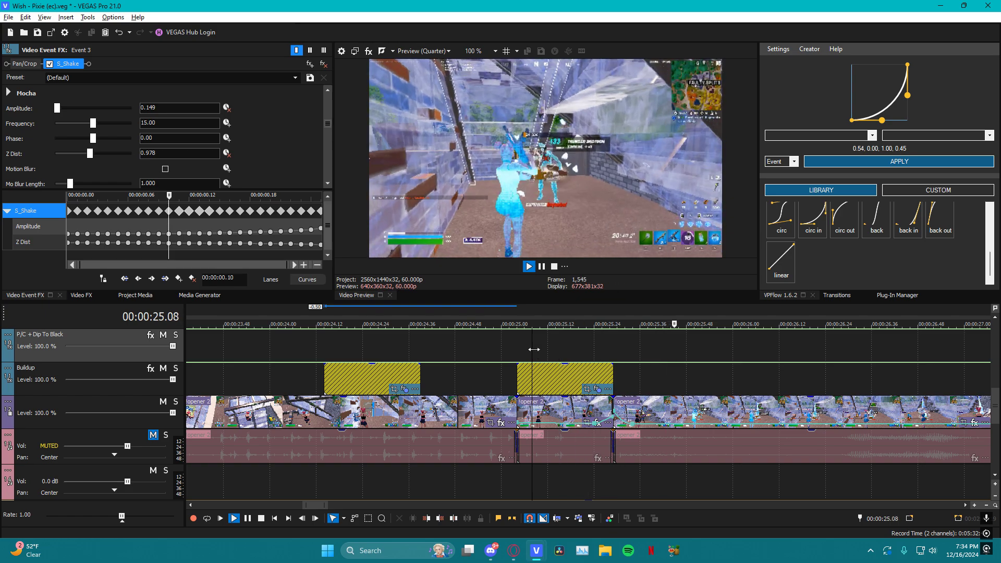
key("space")
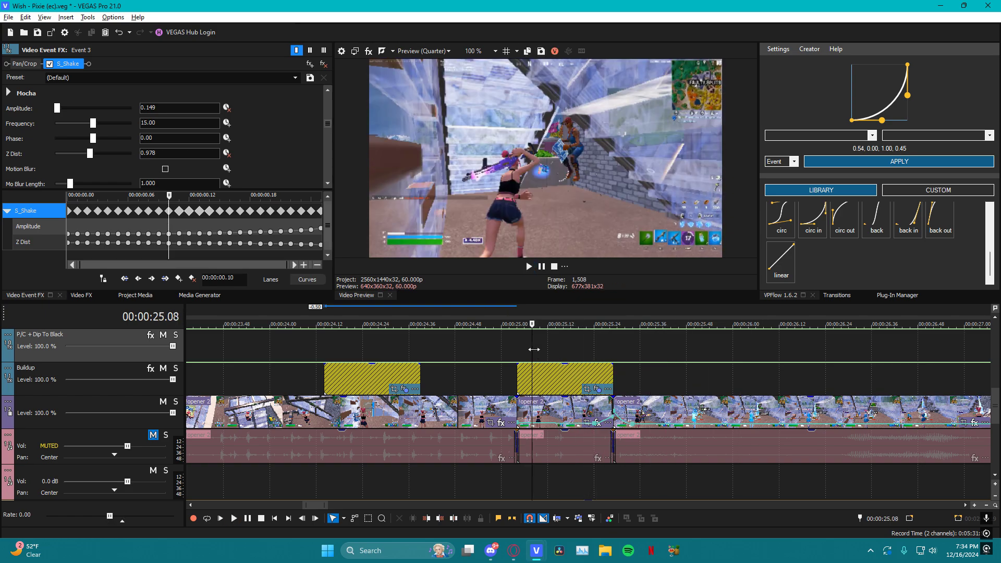
left_click(587, 361)
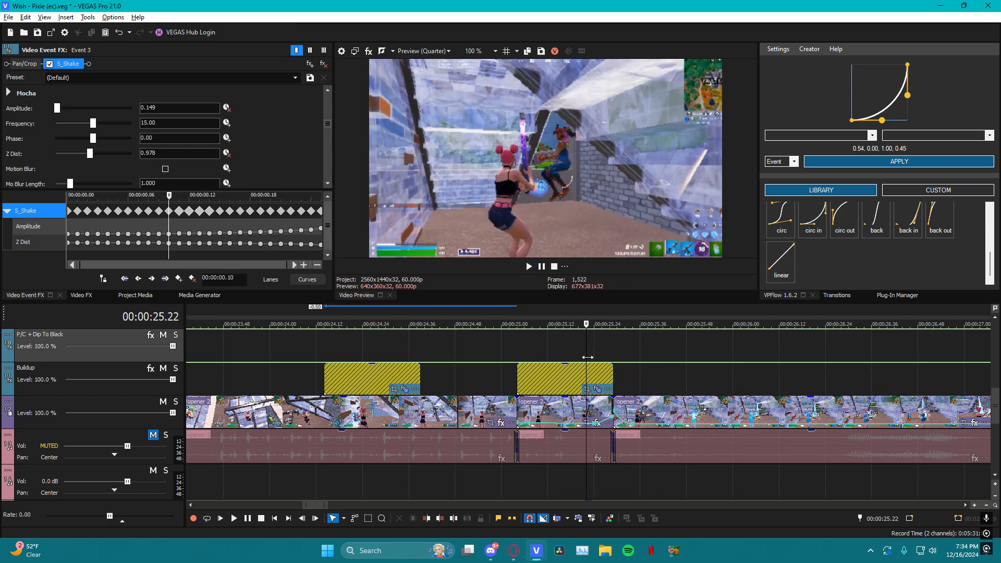